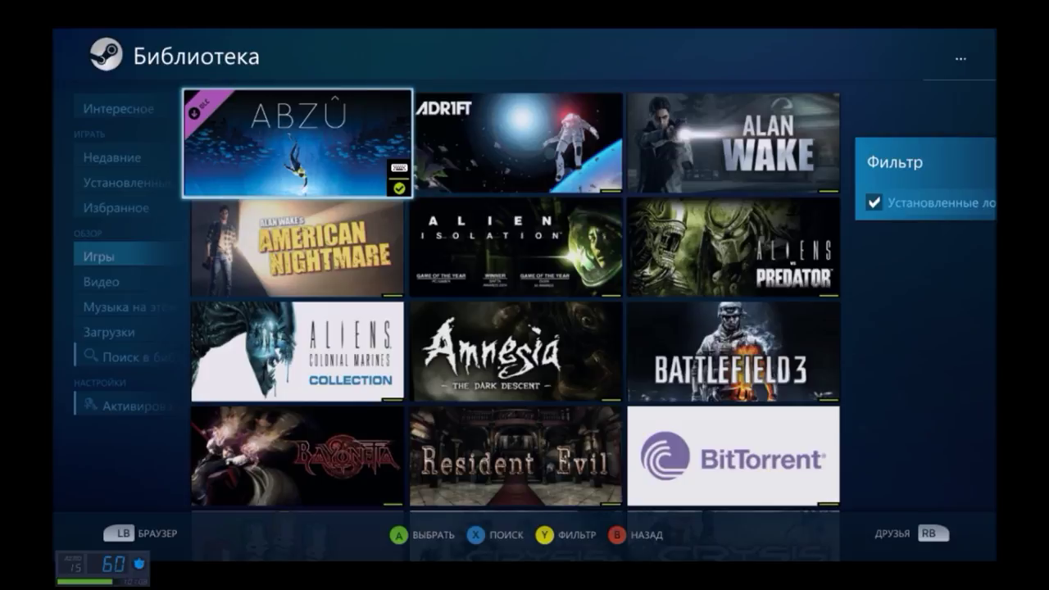
Find Section 8: Prejudice in the games library and open its page.
{"action": "key", "text": "Page_Down"}
{"action": "key", "text": "Page_Down"}
{"action": "key", "text": "Page_Down"}
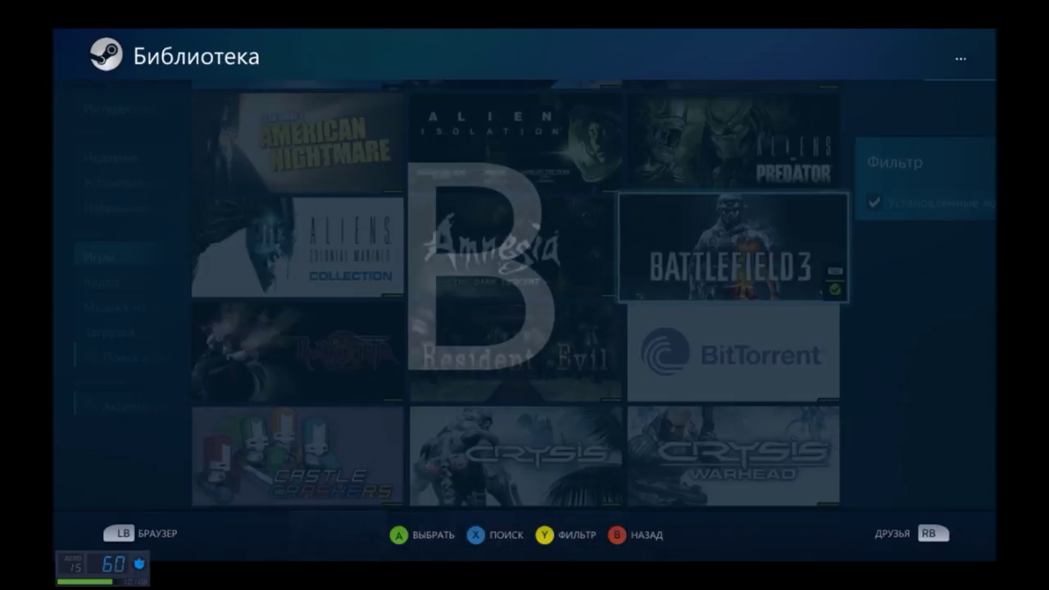
{"action": "key", "text": "Page_Down"}
{"action": "key", "text": "Page_Down"}
{"action": "key", "text": "Page_Down"}
{"action": "key", "text": "Page_Down"}
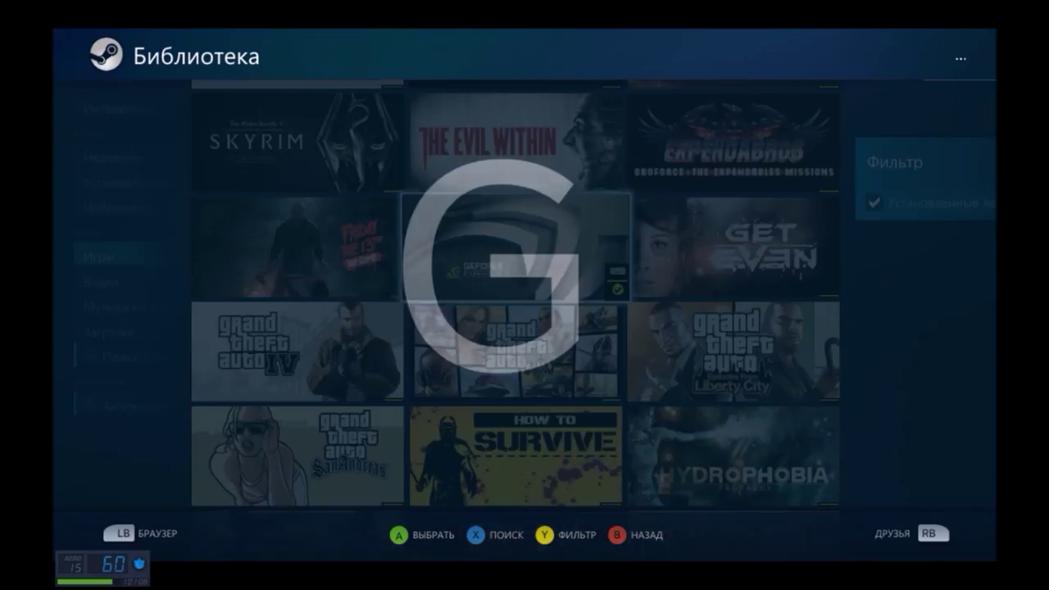
{"action": "key", "text": "Page_Down"}
{"action": "key", "text": "Page_Down"}
{"action": "key", "text": "Page_Down"}
{"action": "key", "text": "Page_Down"}
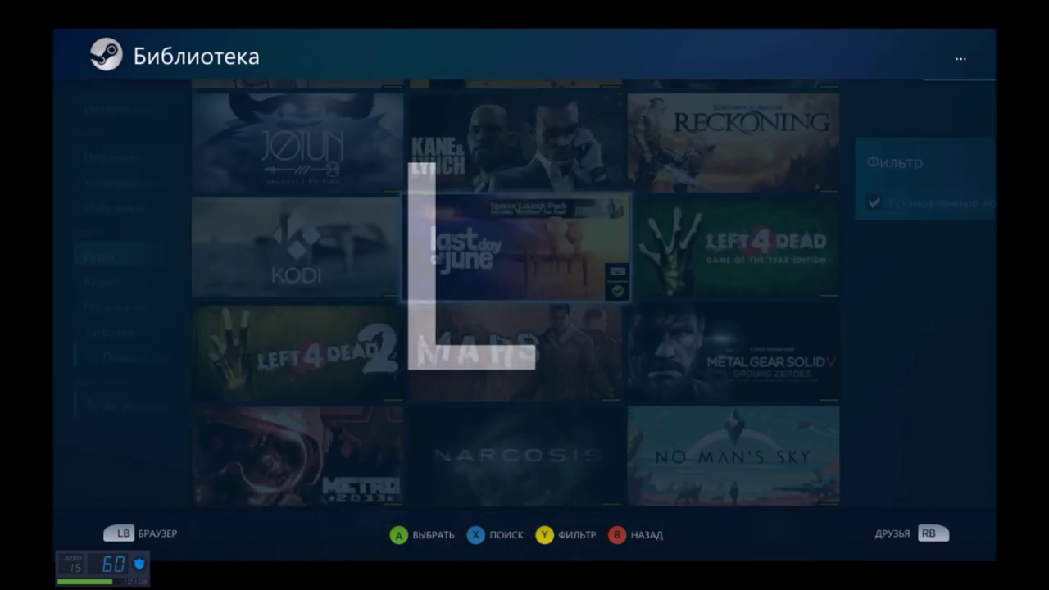
{"action": "key", "text": "Page_Down"}
{"action": "key", "text": "Page_Down"}
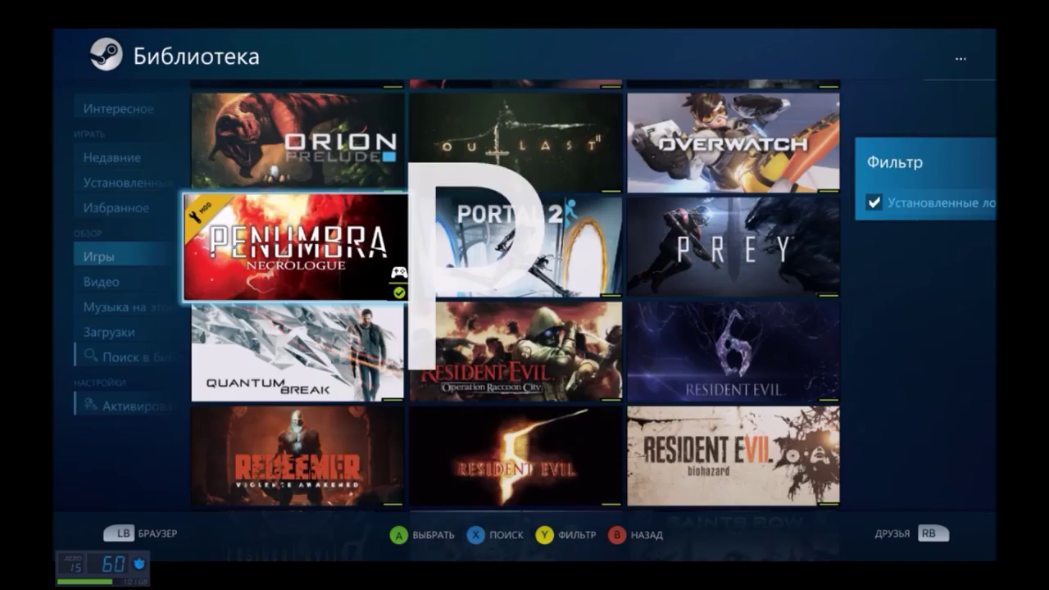
{"action": "key", "text": "Page_Down"}
{"action": "key", "text": "Page_Down"}
{"action": "key", "text": "Page_Down"}
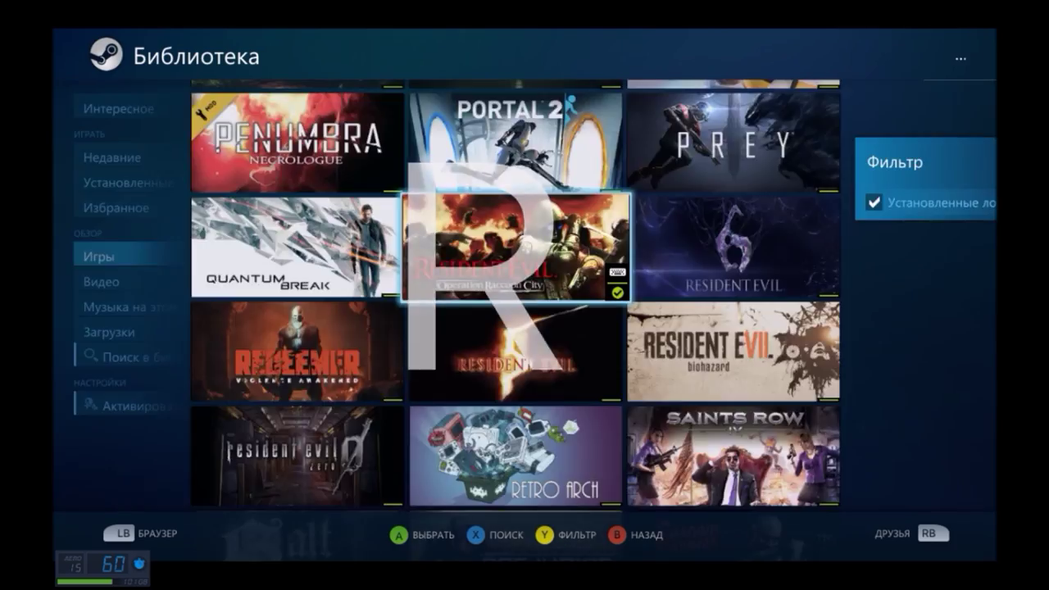
{"action": "key", "text": "Down"}
{"action": "key", "text": "Left"}
{"action": "key", "text": "Return"}
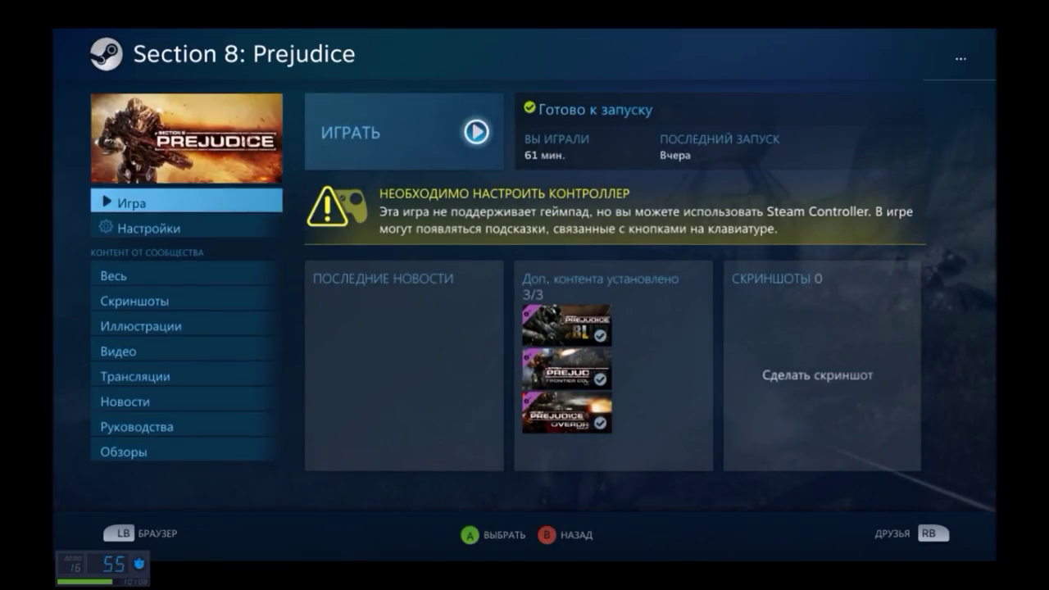
Start Section 8: Prejudice, setting the digital keys dialog not to show again and copying the game key on launch.
{"action": "key", "text": "Right"}
{"action": "key", "text": "Return"}
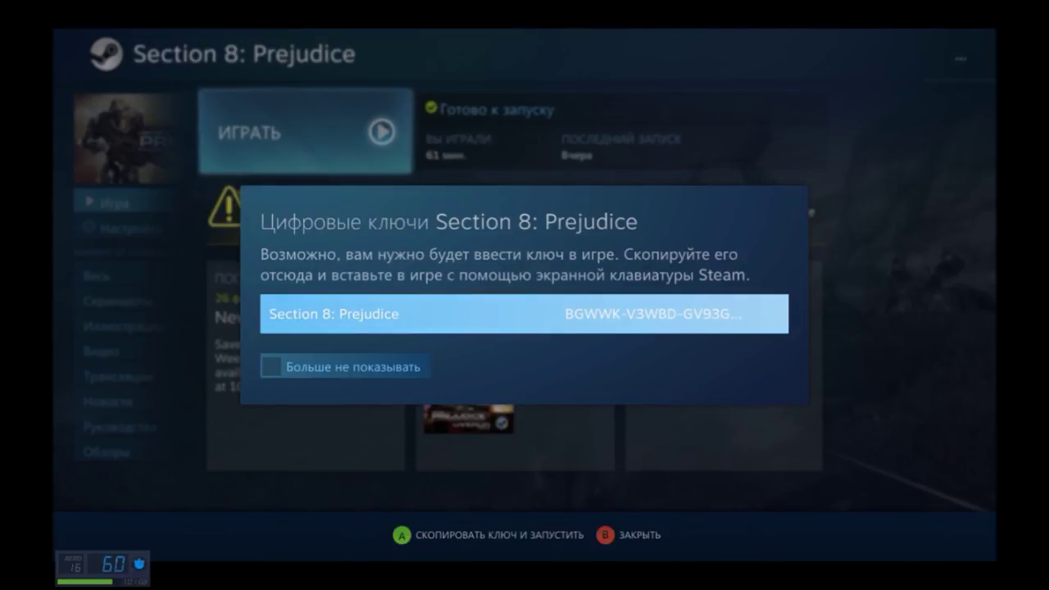
{"action": "key", "text": "Down"}
{"action": "key", "text": "Return"}
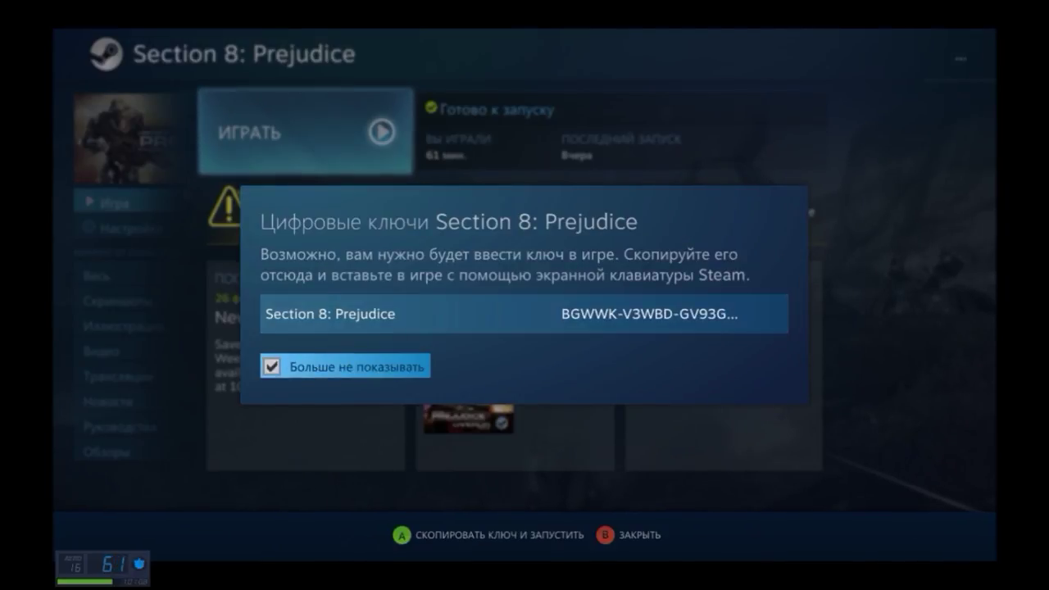
{"action": "key", "text": "Up"}
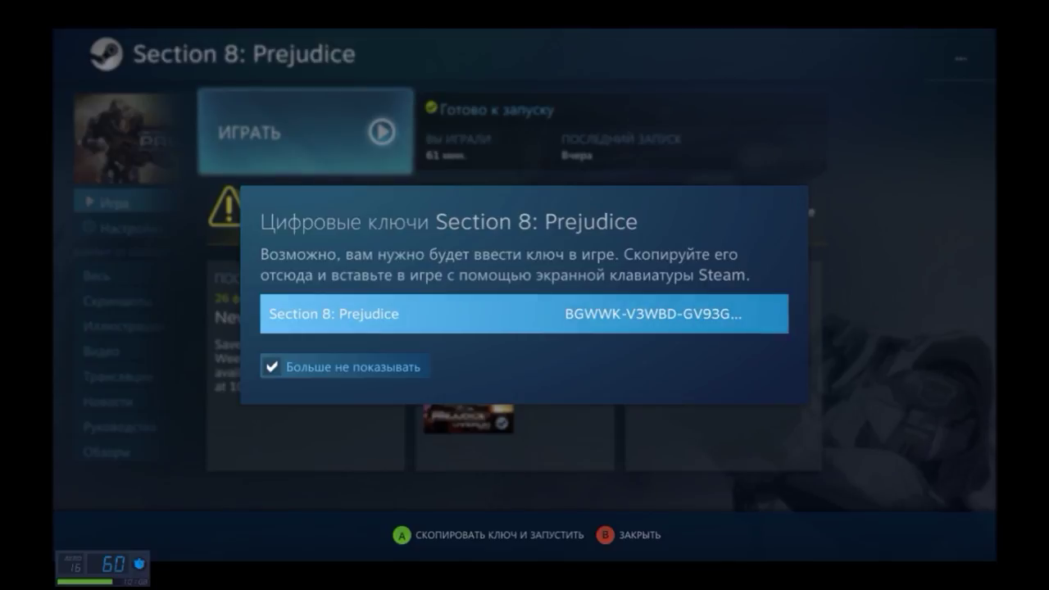
{"action": "key", "text": "Return"}
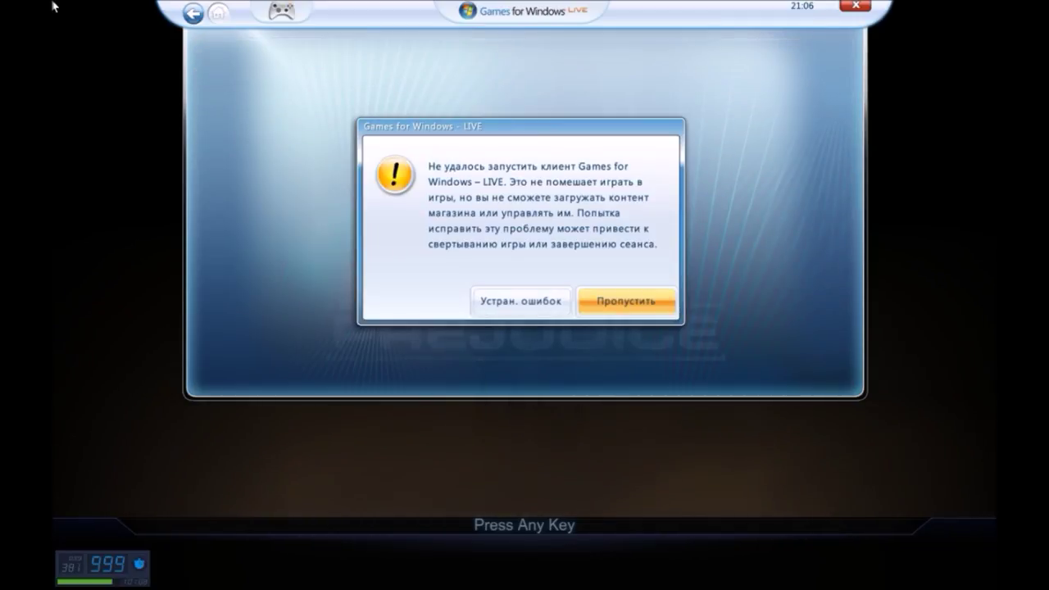
Skip the Games for Windows LIVE client troubleshooting and open the Игроки list in the LIVE overlay.
{"action": "key", "text": "Return"}
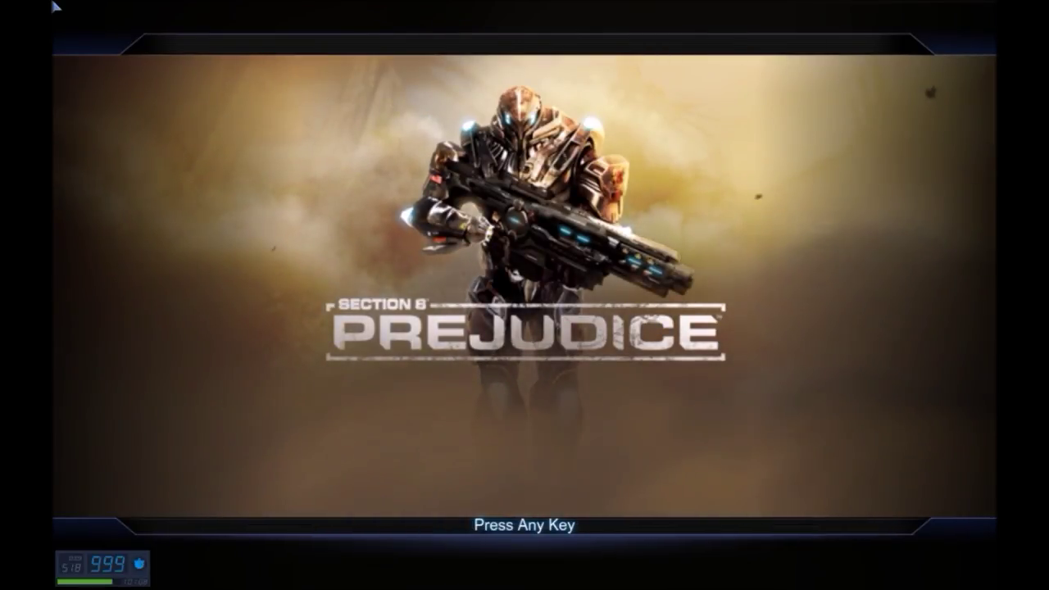
{"action": "key", "text": "Home"}
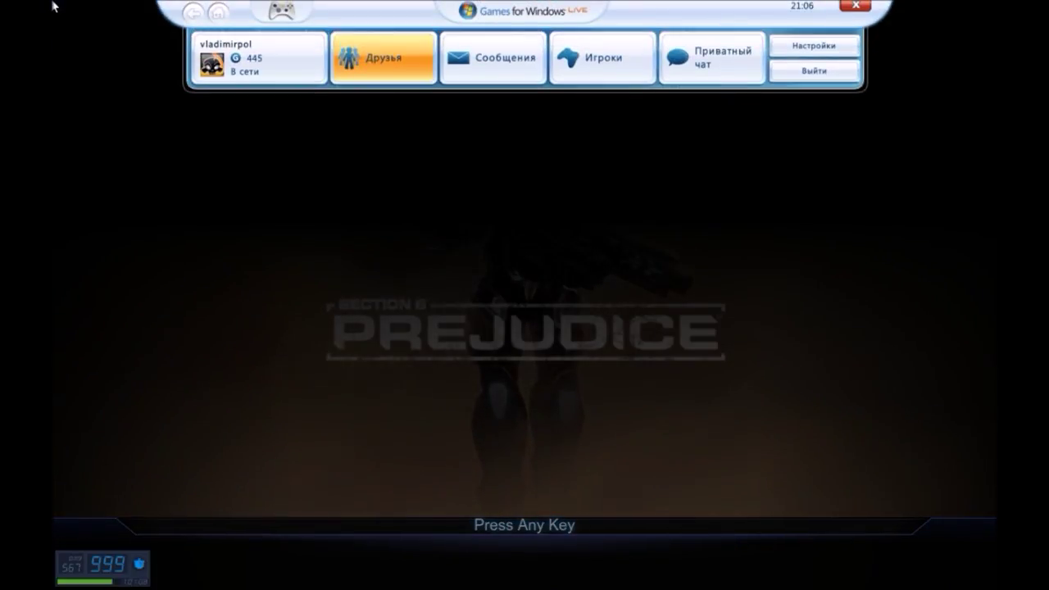
{"action": "key", "text": "Right"}
{"action": "key", "text": "Right"}
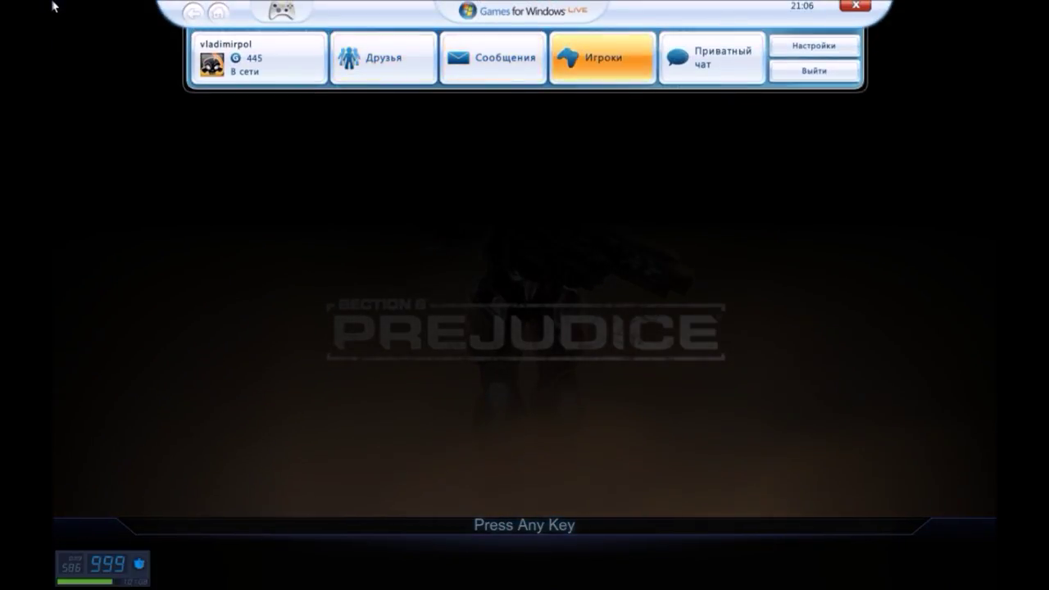
{"action": "key", "text": "Return"}
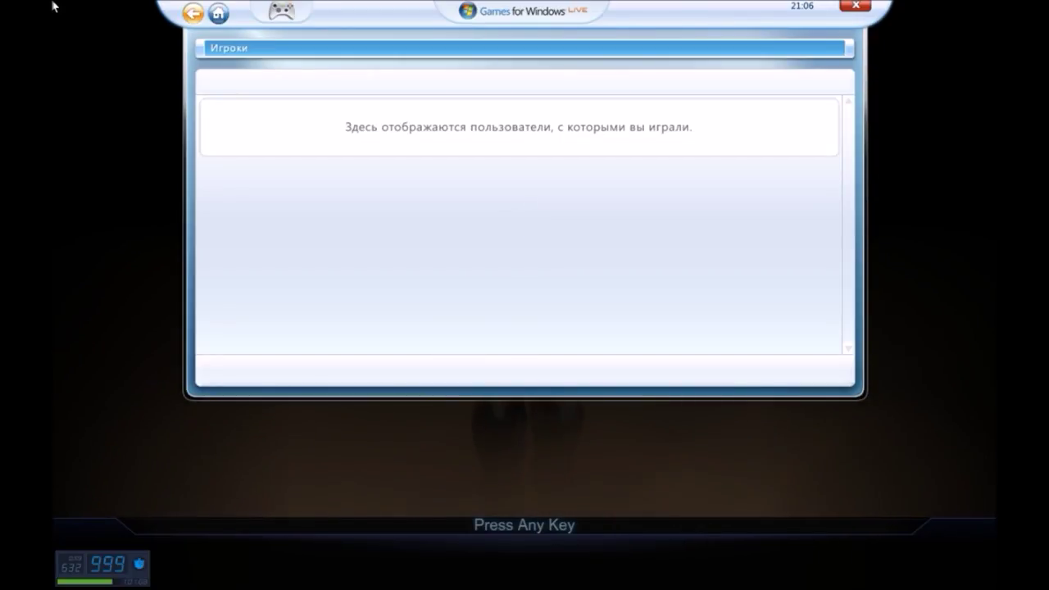
Check the profile's achievements across all games in the LIVE overlay, and return to the overlay's home.
{"action": "key", "text": "Escape"}
{"action": "key", "text": "Left"}
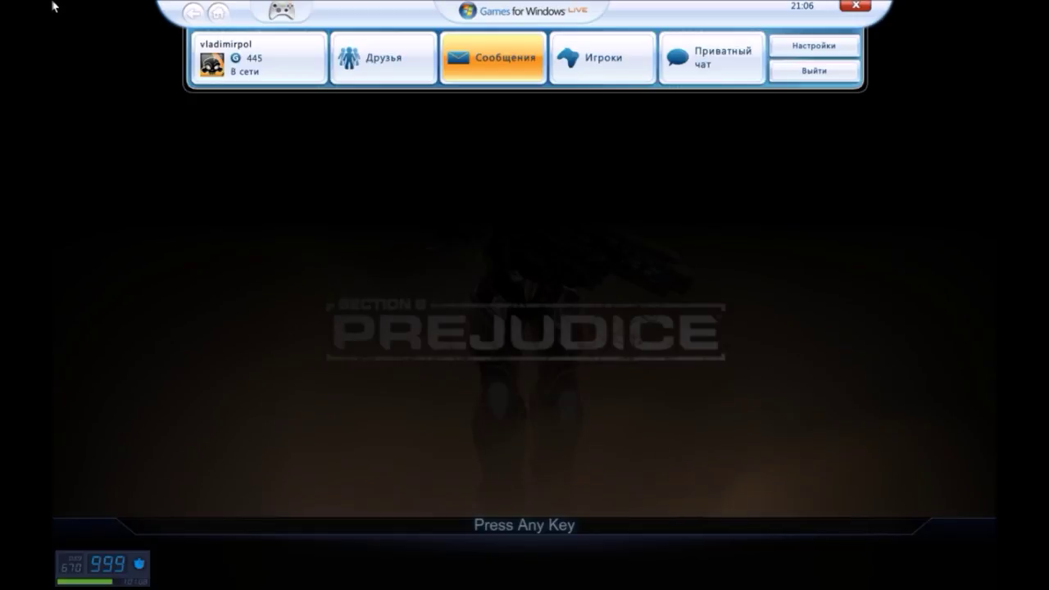
{"action": "key", "text": "Left"}
{"action": "key", "text": "Left"}
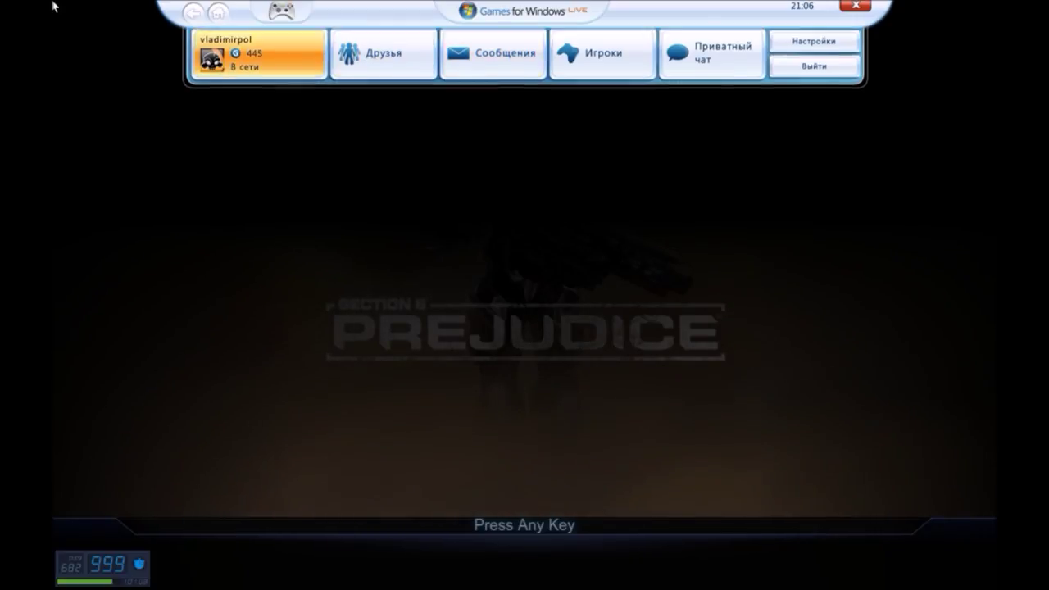
{"action": "key", "text": "Return"}
{"action": "key", "text": "Return"}
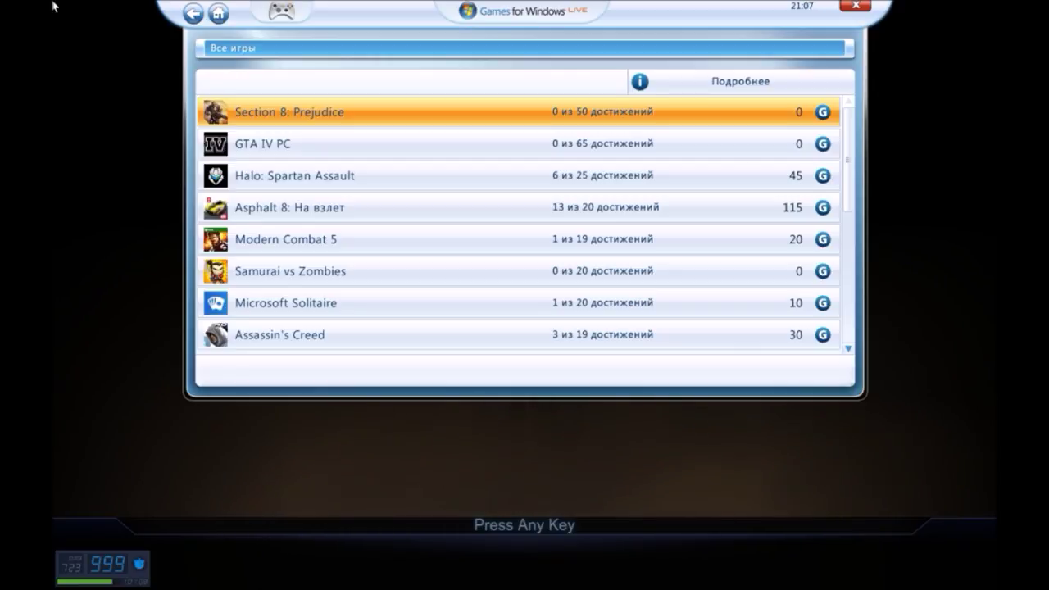
{"action": "key", "text": "Home"}
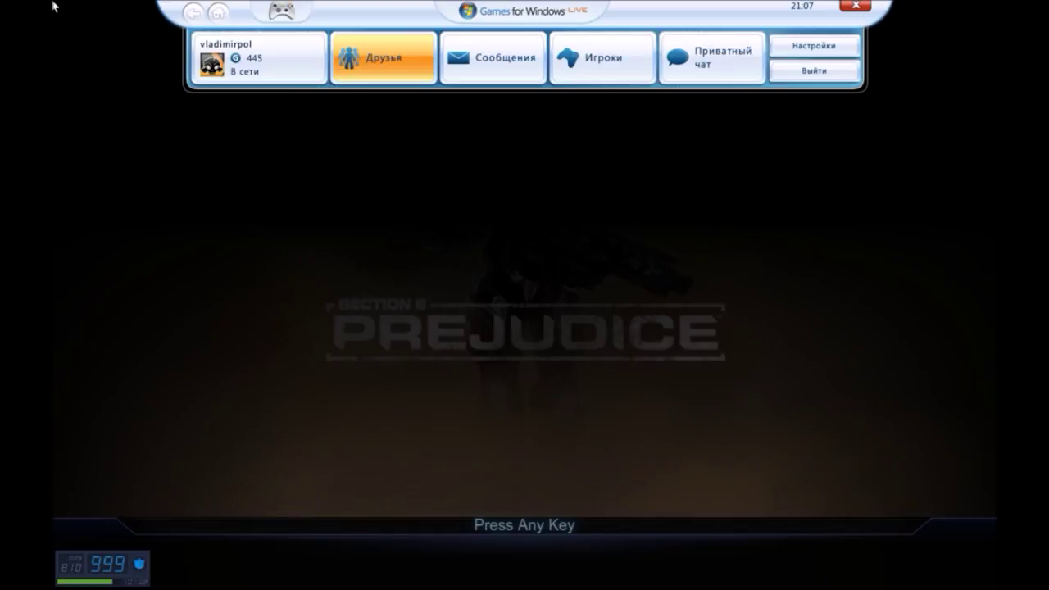
Search the installed apps for "game", open the file location of Games for Windows Marketplace and launch its shortcut.
{"action": "key", "text": "super"}
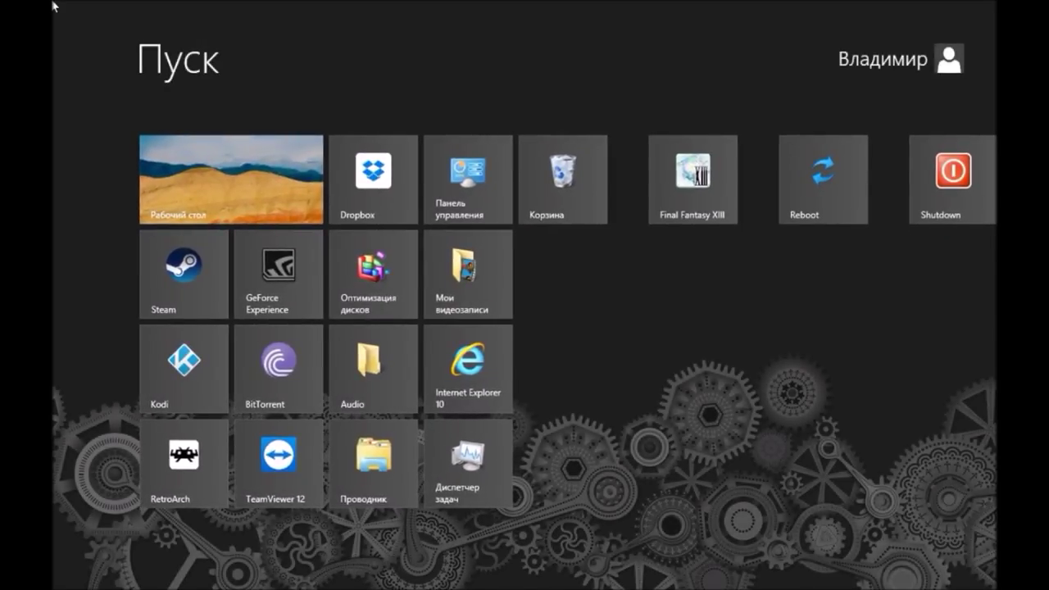
{"action": "type", "text": "game"}
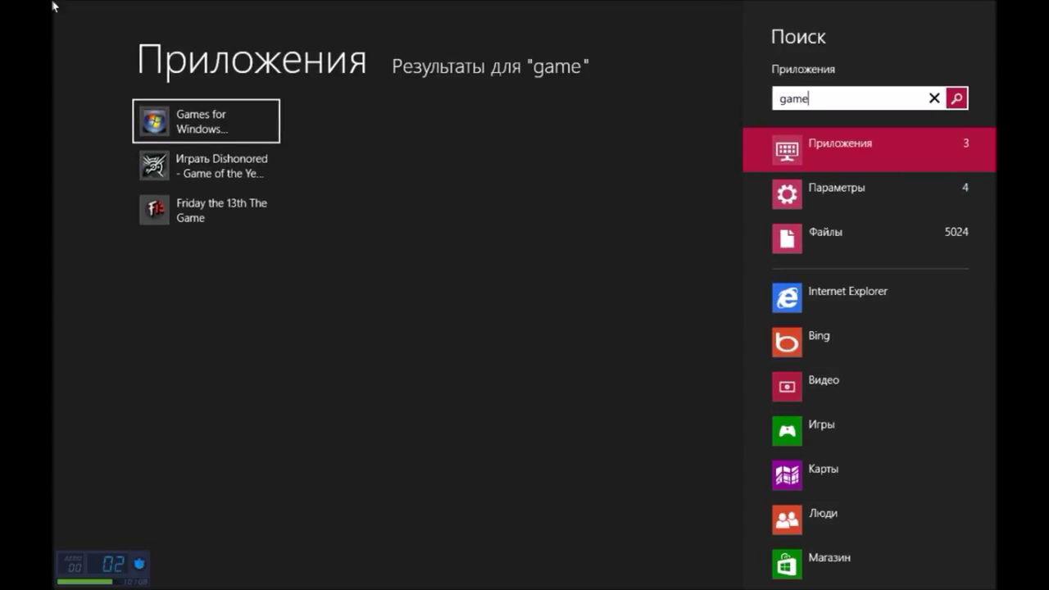
{"action": "key", "text": "Menu"}
{"action": "key", "text": "Right"}
{"action": "key", "text": "Right"}
{"action": "key", "text": "Right"}
{"action": "key", "text": "Right"}
{"action": "key", "text": "Return"}
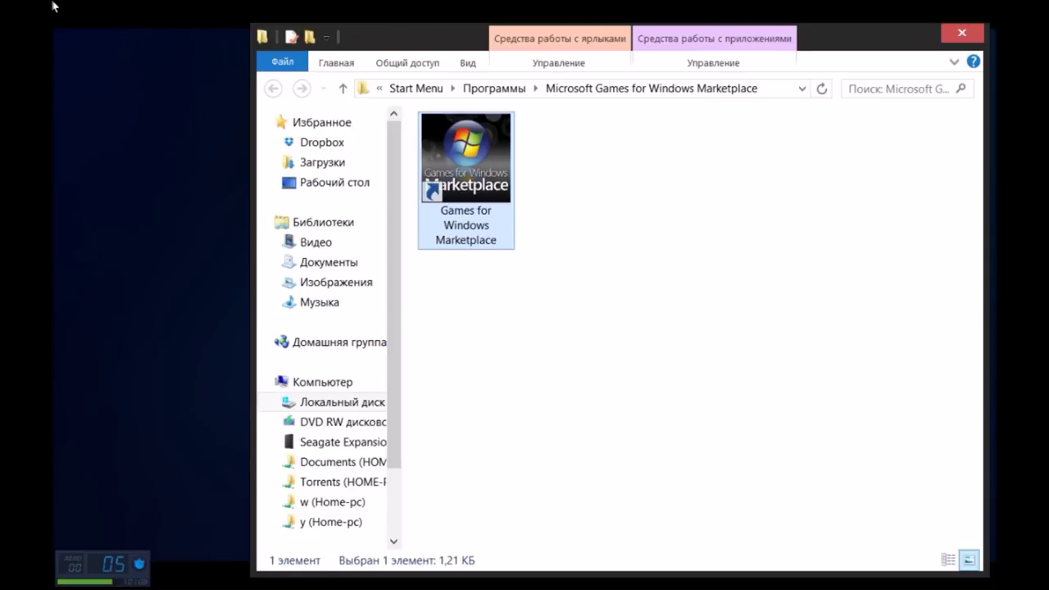
{"action": "key", "text": "Return"}
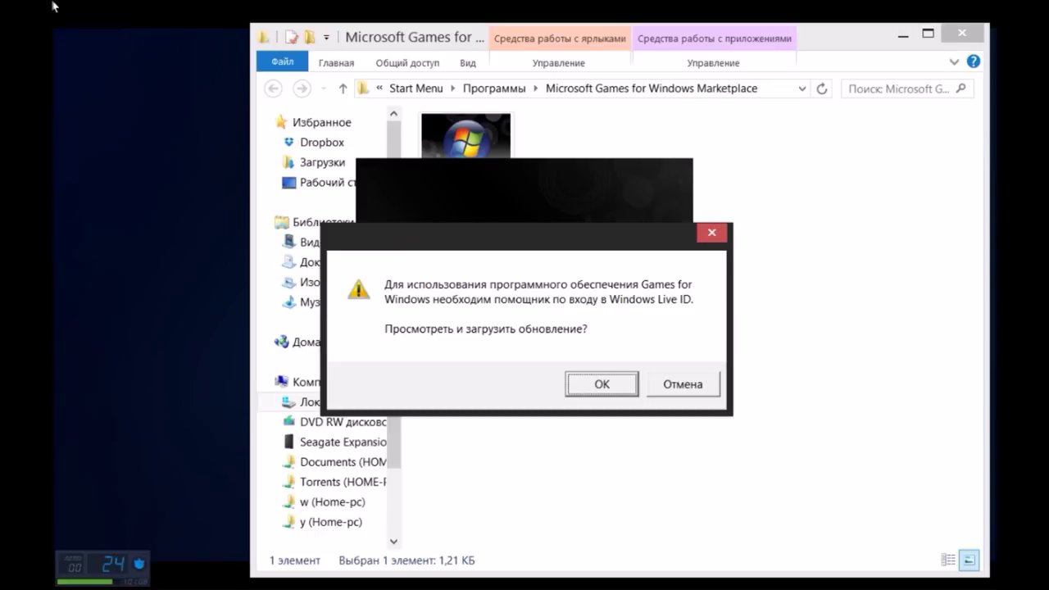
Bring back the Games for Windows software prompt and agree to view and download the Windows Live ID sign-in assistant update.
{"action": "key", "text": "alt+Tab"}
{"action": "key", "text": "alt+Tab"}
{"action": "key", "text": "alt+Tab"}
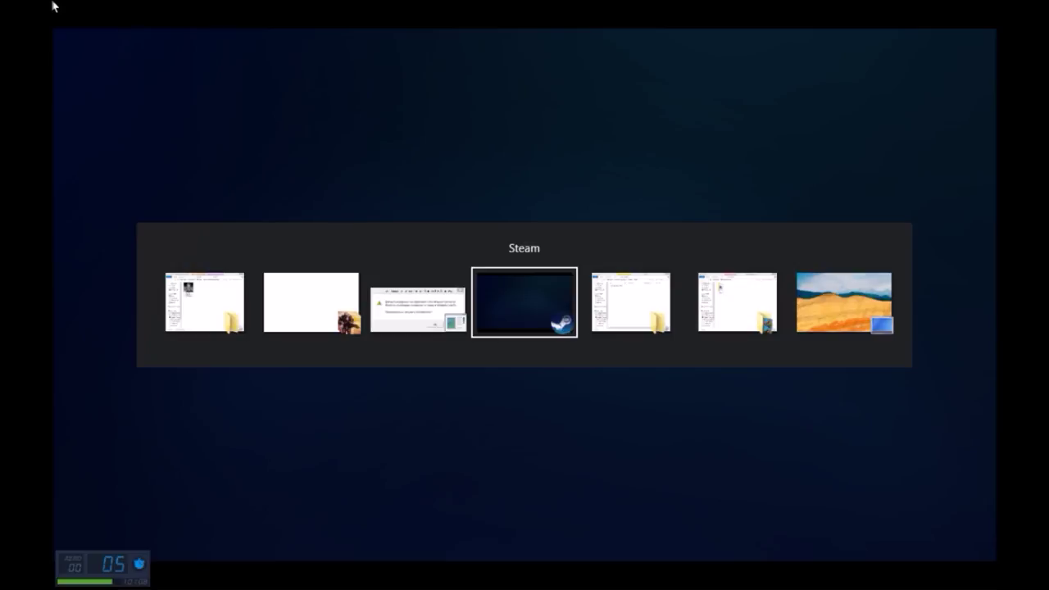
{"action": "key", "text": "alt+shift+Tab"}
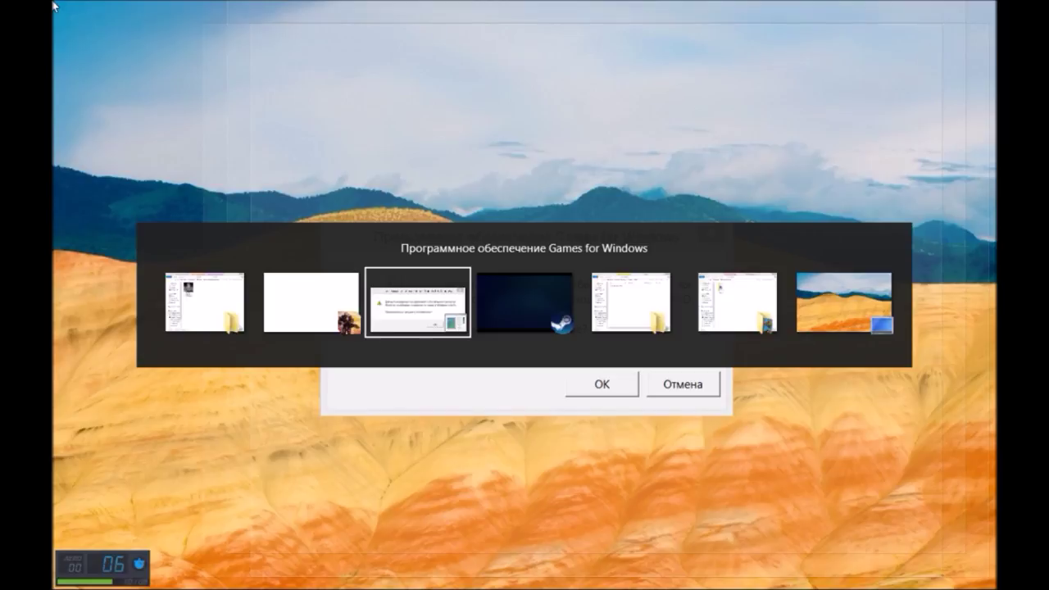
{"action": "key", "text": "alt+shift+Tab"}
{"action": "key", "text": "alt+shift+Tab"}
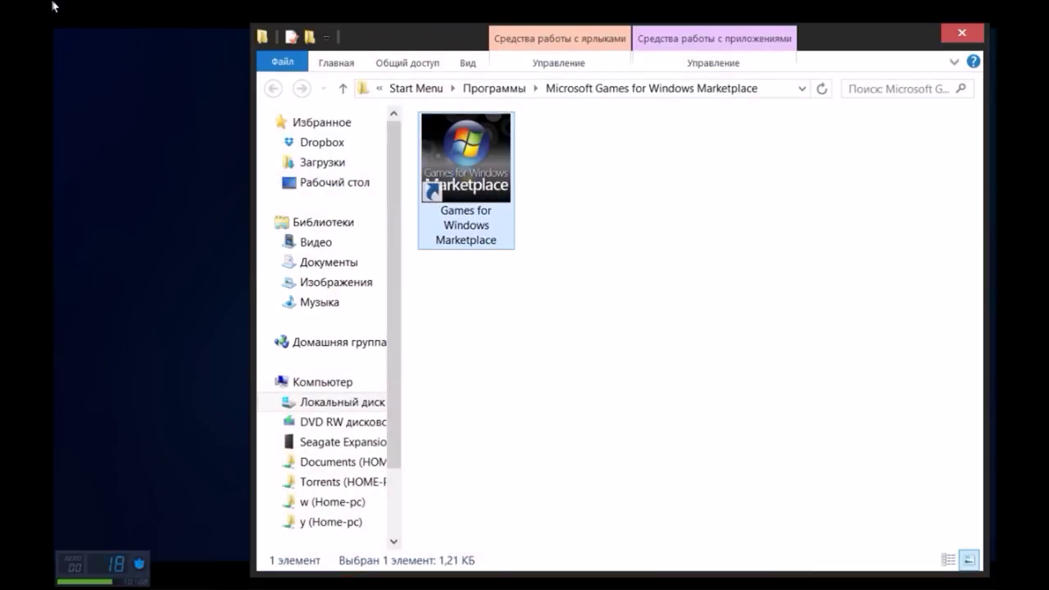
{"action": "key", "text": "alt+Tab"}
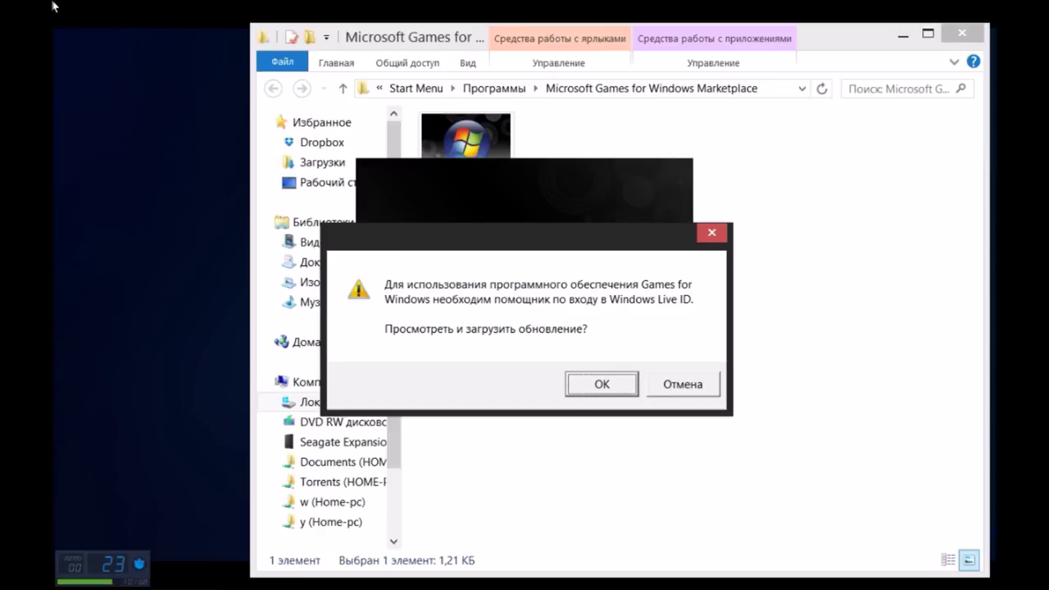
{"action": "key", "text": "Return"}
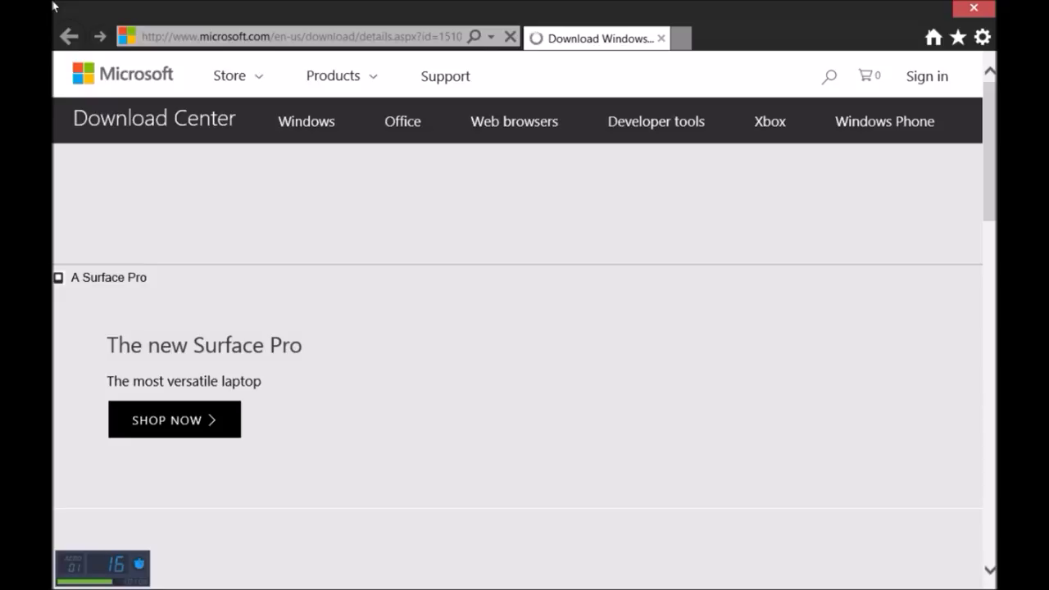
{"action": "key", "text": "alt+Tab"}
{"action": "key", "text": "alt+Tab"}
{"action": "key", "text": "alt+Tab"}
{"action": "key", "text": "alt+Tab"}
{"action": "key", "text": "alt+Tab"}
{"action": "key", "text": "alt+Tab"}
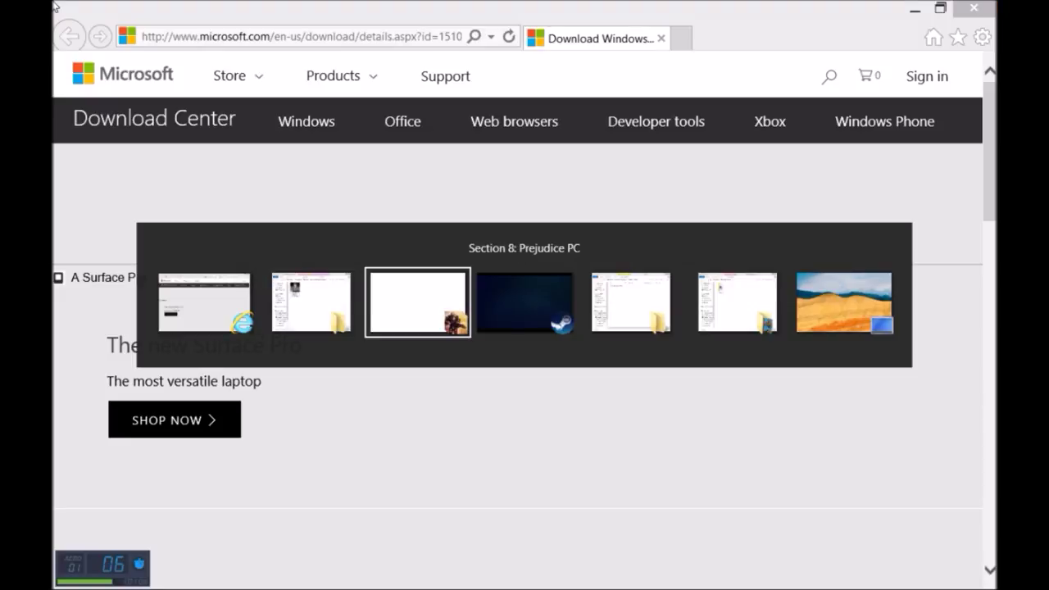
{"action": "key", "text": "super"}
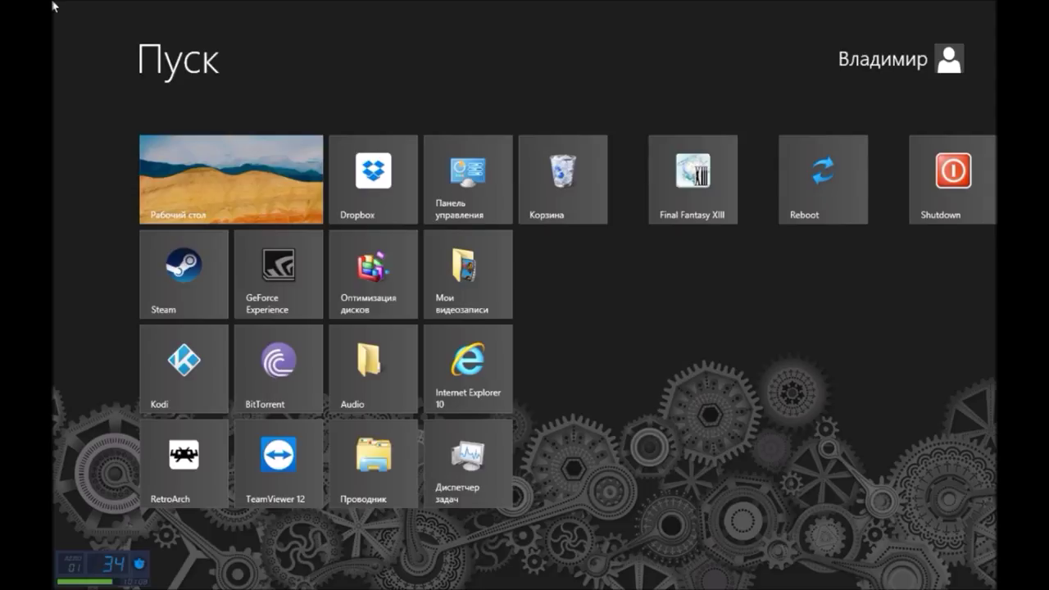
Switch back to Internet Explorer and go to the download section for Windows Live ID Sign-in Assistant 6.5.
{"action": "key", "text": "alt+Tab"}
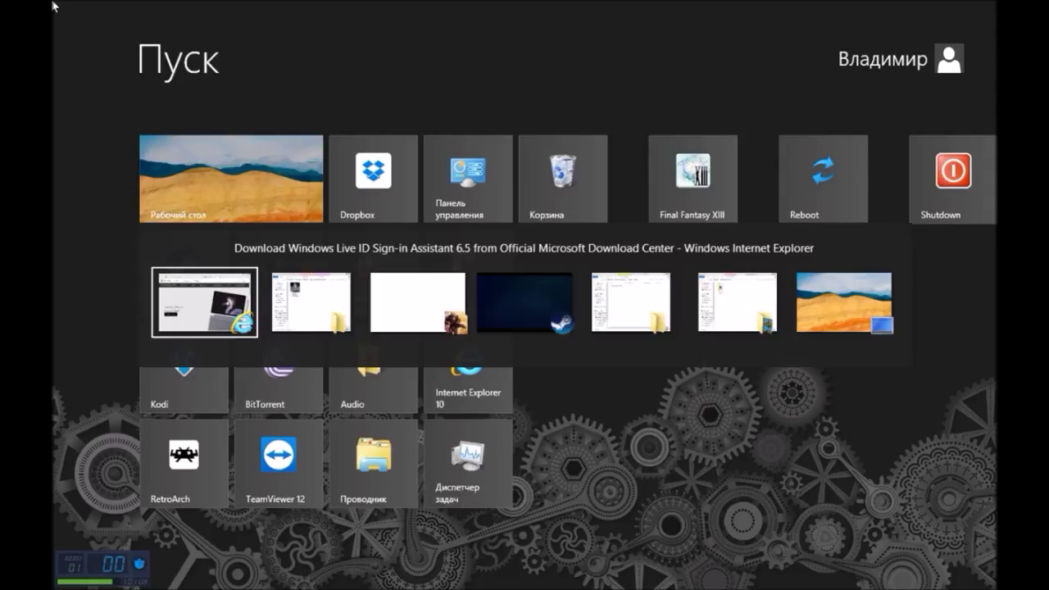
{"action": "key", "text": "alt+Tab"}
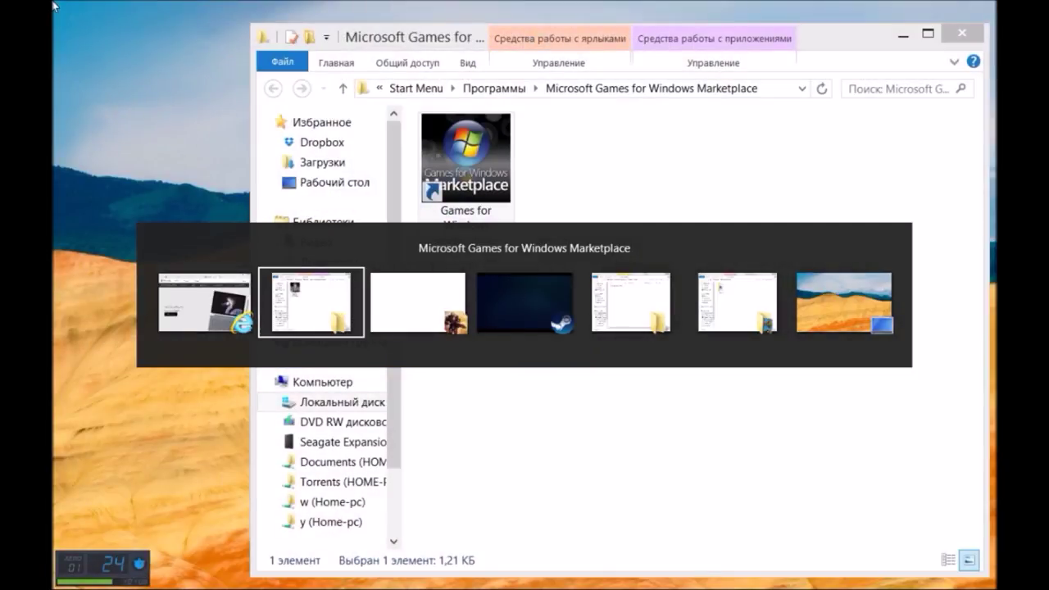
{"action": "key", "text": "alt+Tab"}
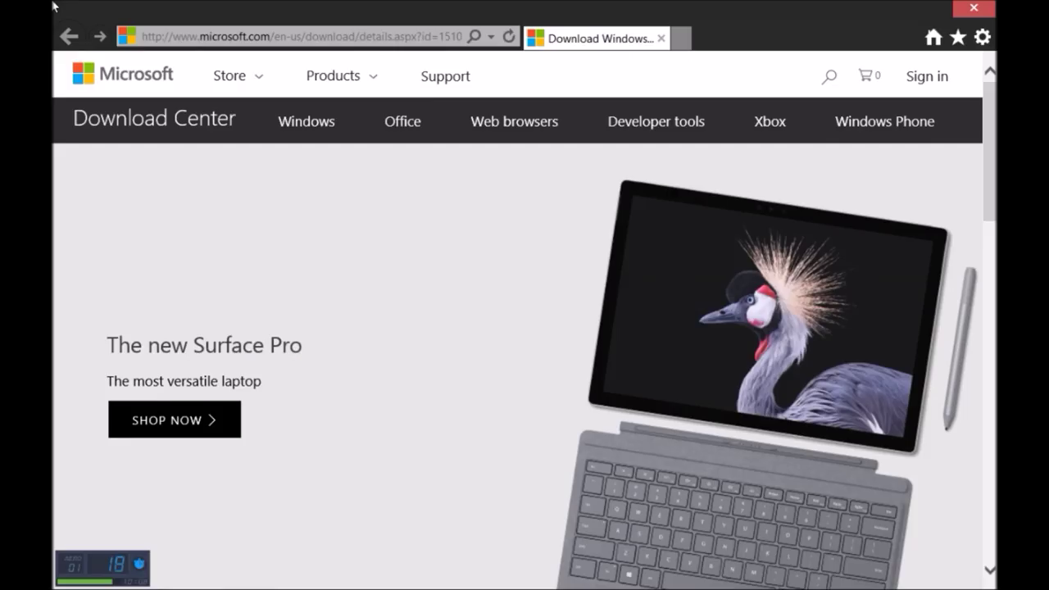
{"action": "scroll", "coordinate": [525, 319], "scroll_direction": "down", "scroll_amount": 8}
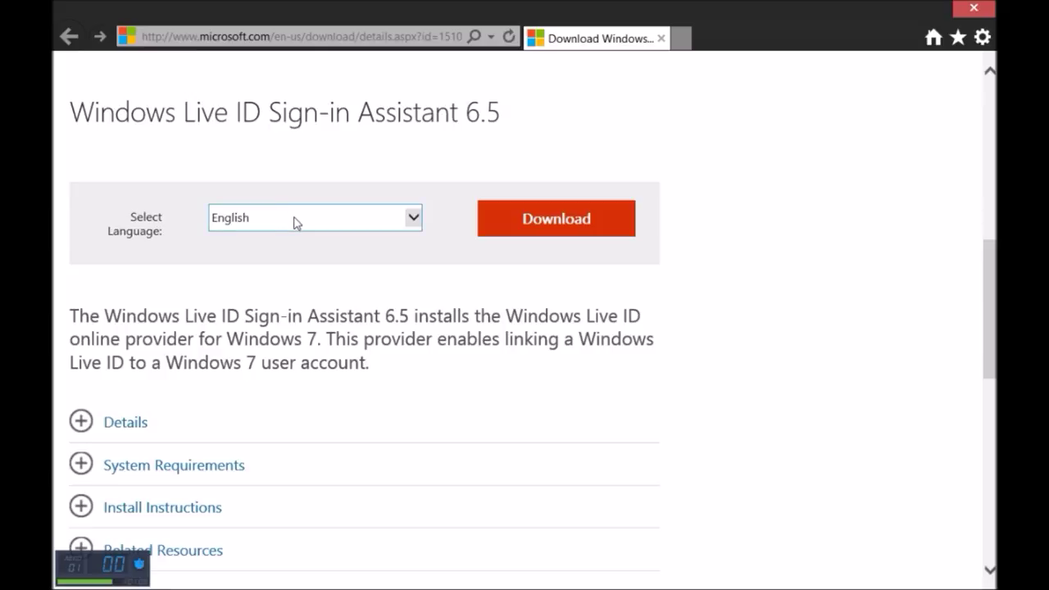
Switch to the Microsoft Games for Windows Marketplace folder window.
{"action": "key", "text": "super"}
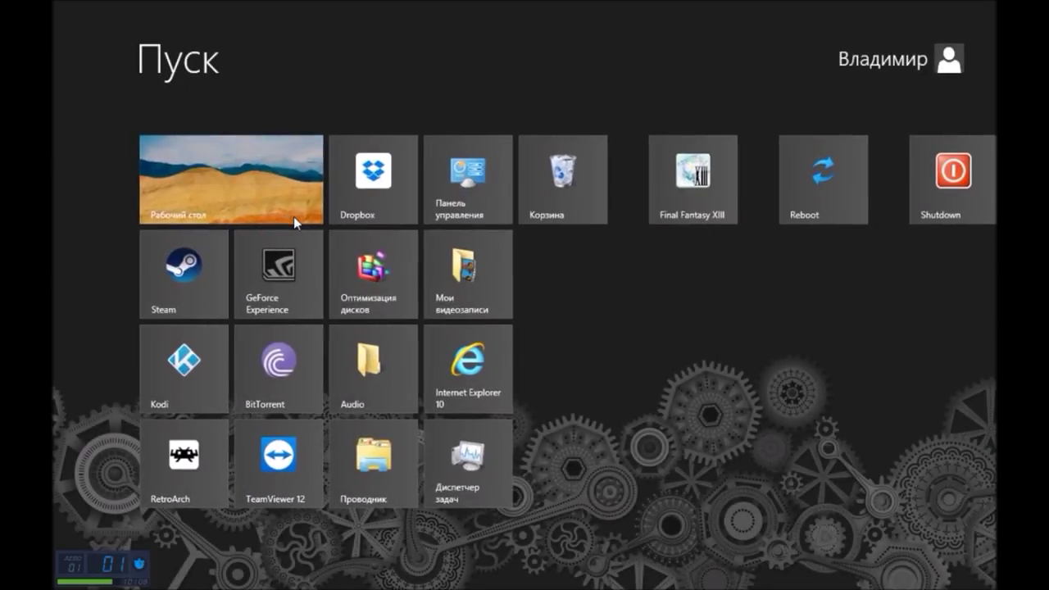
{"action": "key", "text": "alt+Tab"}
{"action": "key", "text": "alt+Tab"}
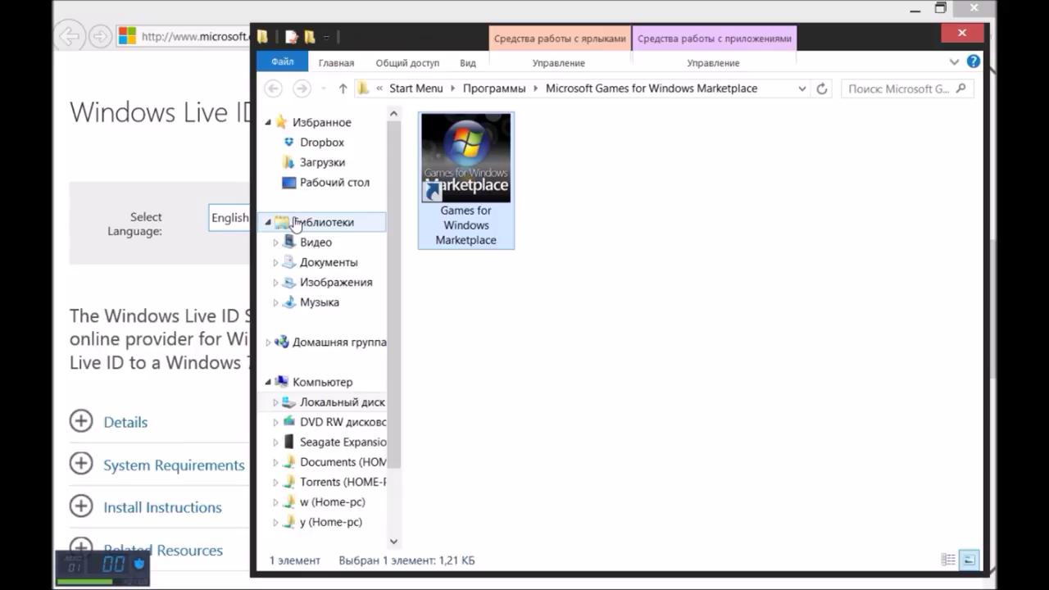
Switch back to Section 8: Prejudice and open the signed-in player's profile in the Games for Windows LIVE guide.
{"action": "left_click", "coordinate": [295, 222]}
{"action": "key", "text": "alt+Tab"}
{"action": "key", "text": "alt+Tab"}
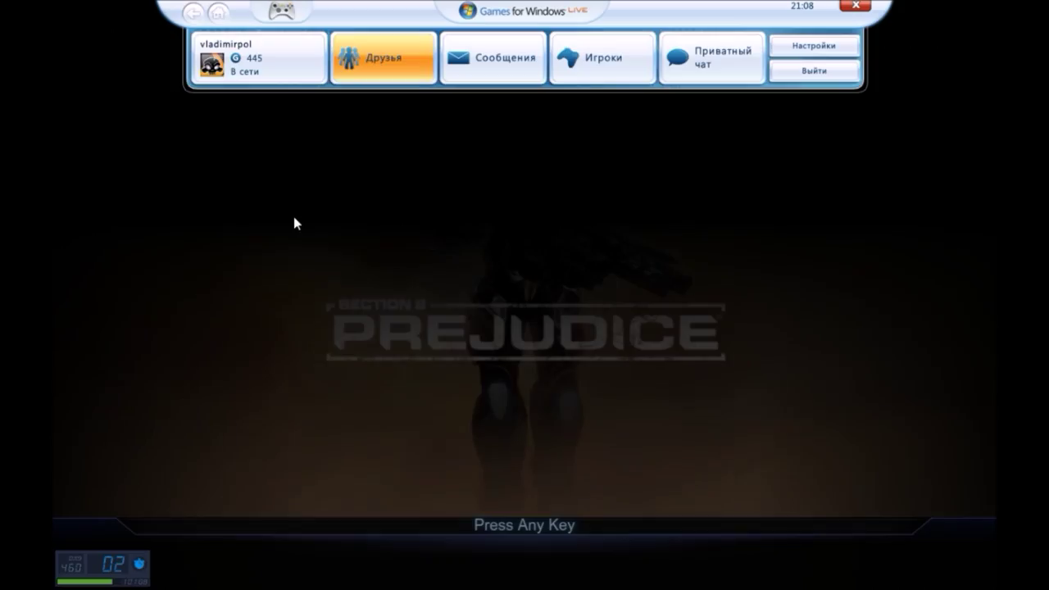
{"action": "key", "text": "Right"}
{"action": "key", "text": "Right"}
{"action": "key", "text": "Right"}
{"action": "key", "text": "Left"}
{"action": "key", "text": "Left"}
{"action": "key", "text": "Left"}
{"action": "key", "text": "Left"}
{"action": "key", "text": "Return"}
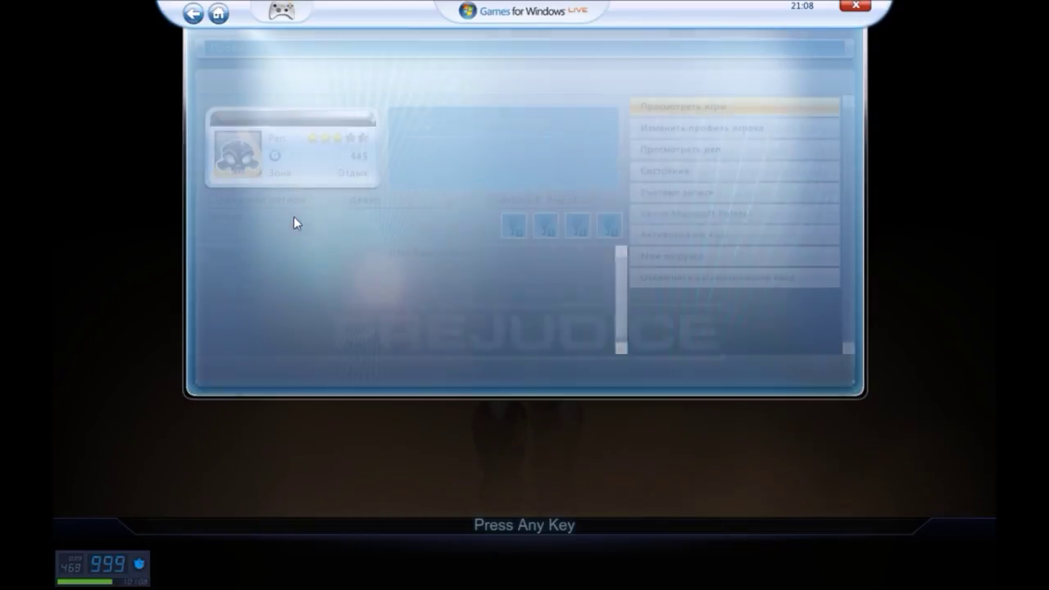
Go from the player profile to the page for adding Microsoft Points.
{"action": "key", "text": "Down"}
{"action": "key", "text": "Down"}
{"action": "key", "text": "Down"}
{"action": "key", "text": "Down"}
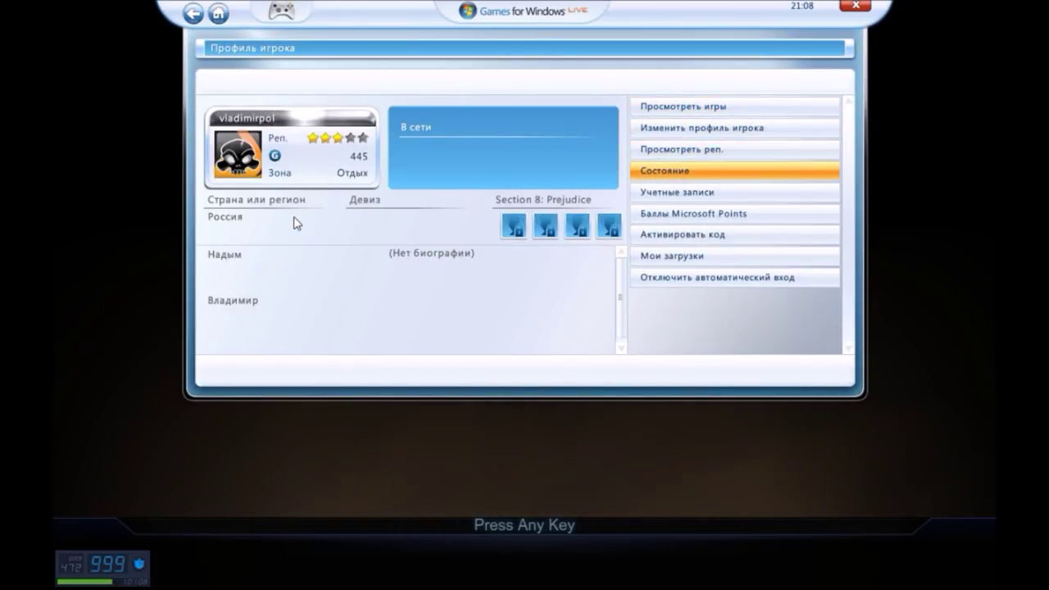
{"action": "key", "text": "Down"}
{"action": "key", "text": "Return"}
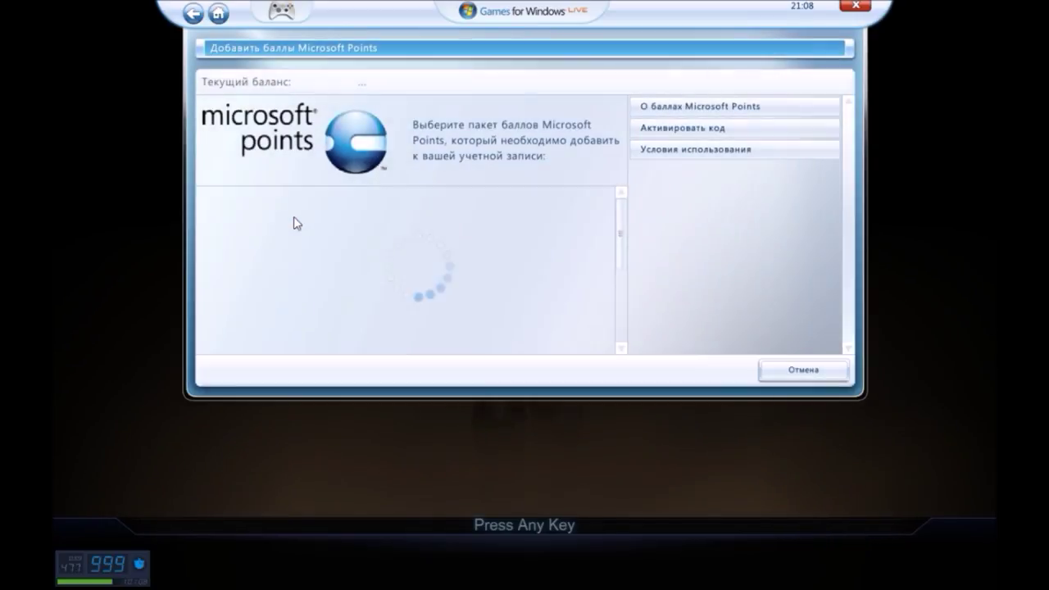
Try to buy the 500 Microsoft Points package, decline adding a new payment method, and leave the LIVE guide.
{"action": "key", "text": "Return"}
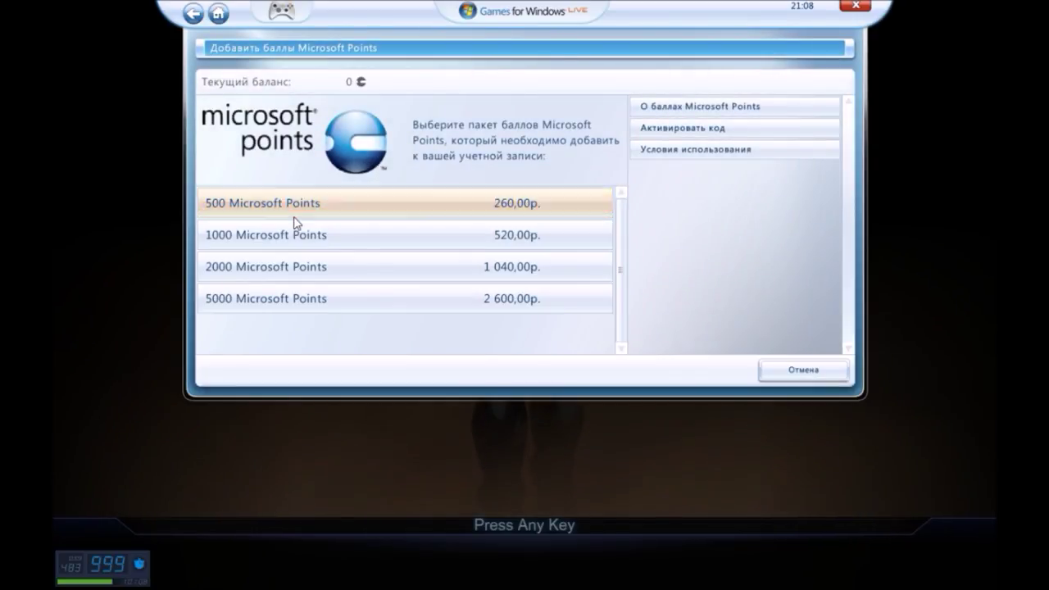
{"action": "key", "text": "Return"}
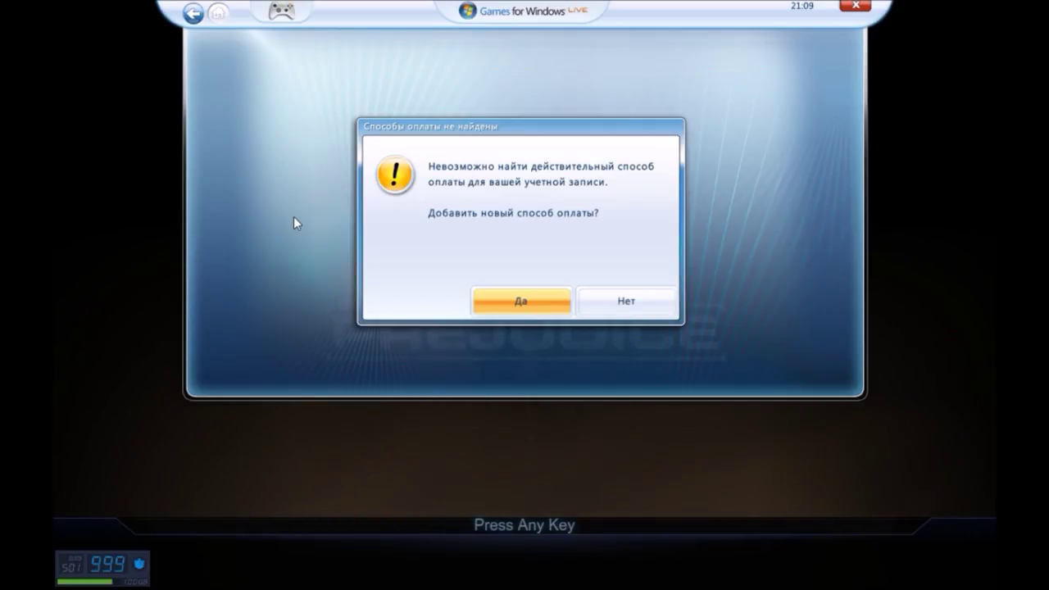
{"action": "key", "text": "Right"}
{"action": "key", "text": "Return"}
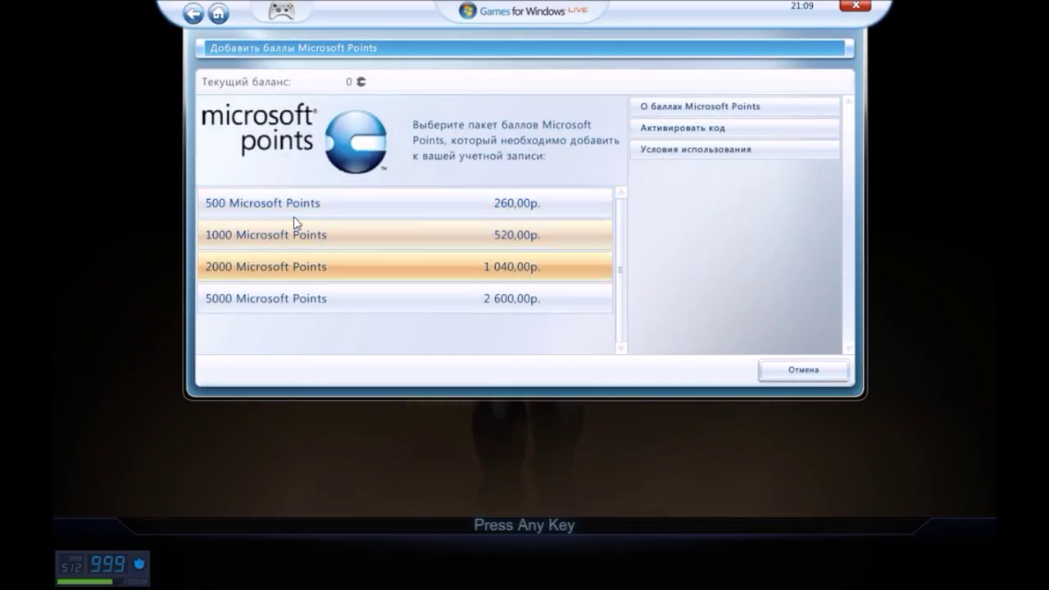
{"action": "key", "text": "Down"}
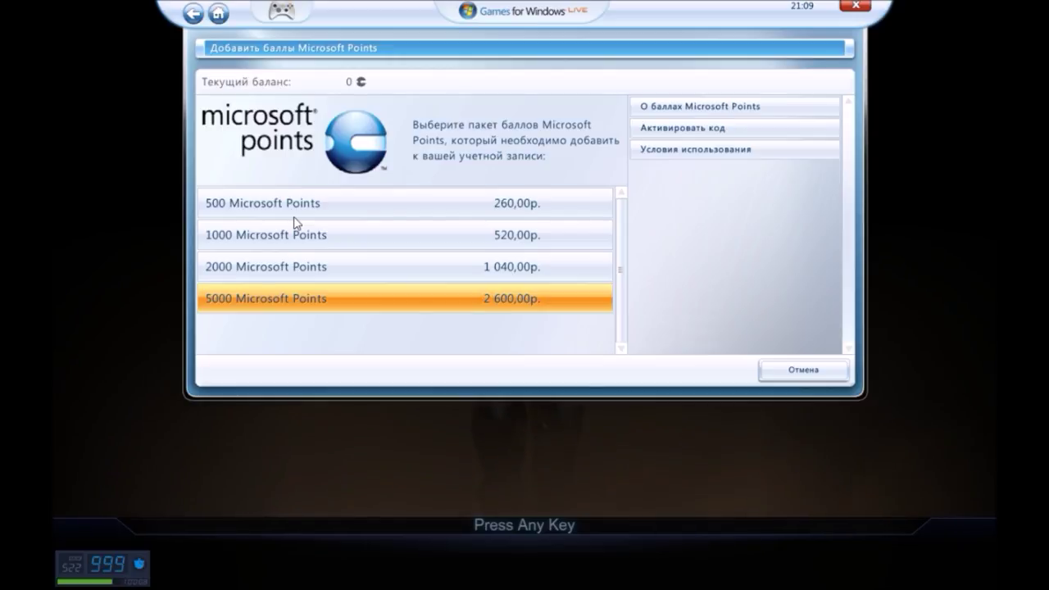
{"action": "key", "text": "Escape"}
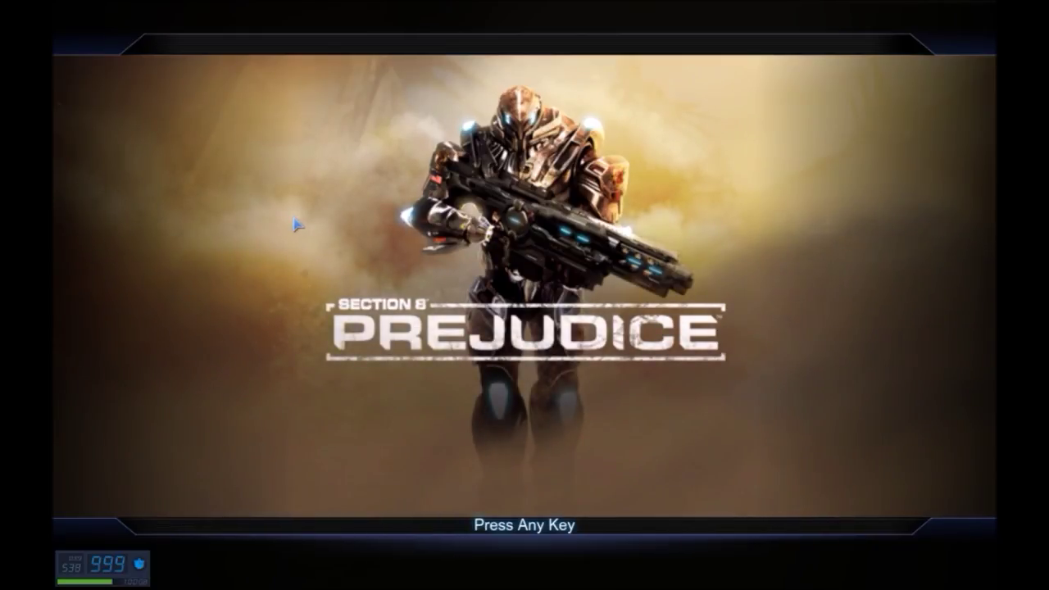
Enter the game's main menu, choose to quit, and dismiss the quit prompt.
{"action": "key", "text": "Return"}
{"action": "key", "text": "Down"}
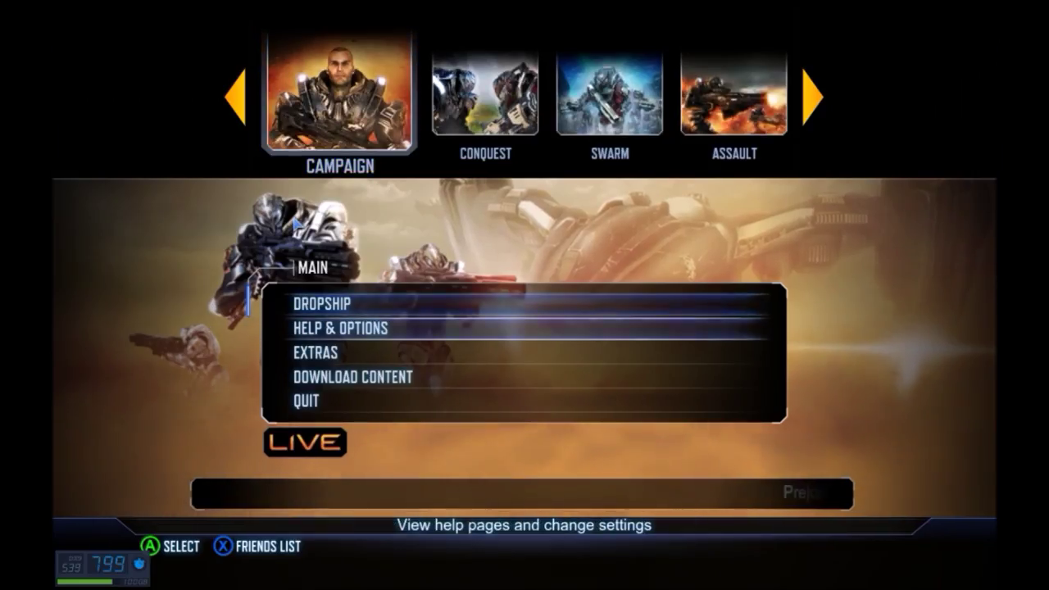
{"action": "key", "text": "Down"}
{"action": "key", "text": "Down"}
{"action": "key", "text": "Down"}
{"action": "key", "text": "Return"}
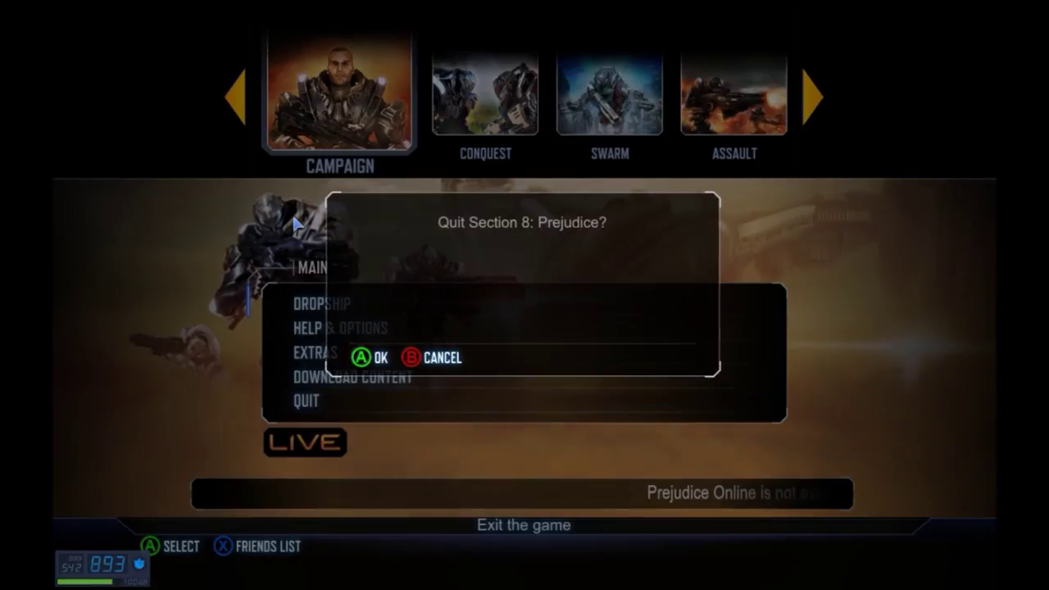
{"action": "key", "text": "Escape"}
Briefly open and close the Games for Windows LIVE guide, and quit Section 8: Prejudice to the desktop.
{"action": "key", "text": "Home"}
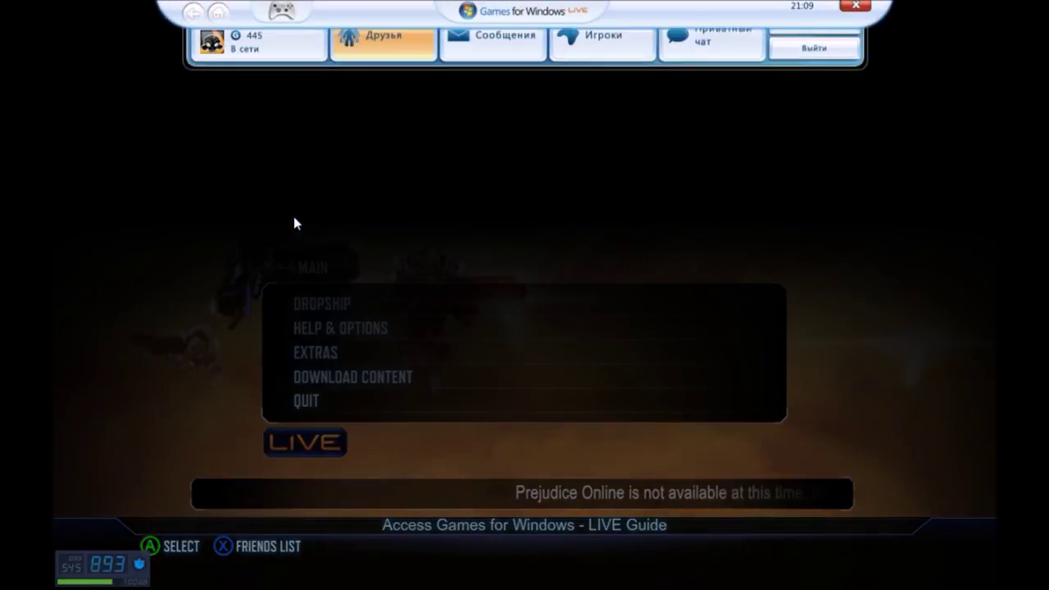
{"action": "key", "text": "Home"}
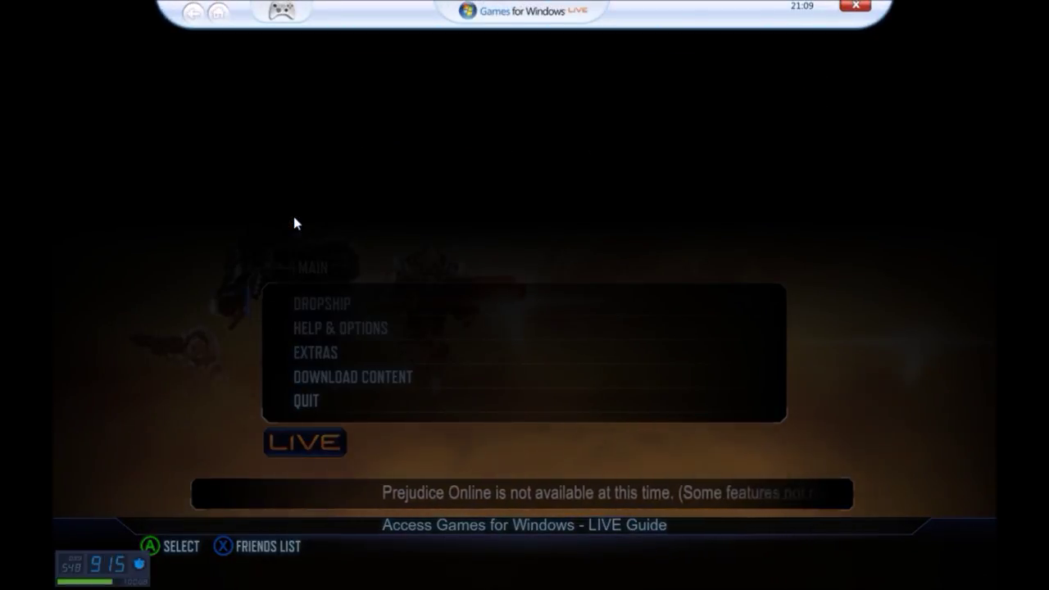
{"action": "key", "text": "Home"}
{"action": "key", "text": "Up"}
{"action": "key", "text": "Return"}
{"action": "key", "text": "Escape"}
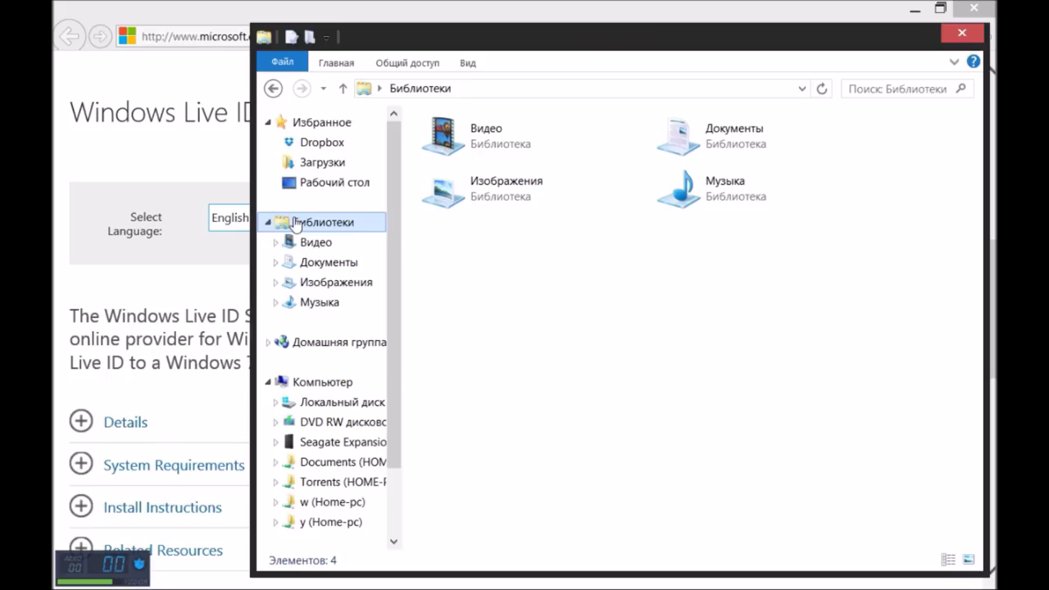
Open the Control Panel from the Start screen tiles.
{"action": "key", "text": "super"}
{"action": "key", "text": "Down"}
{"action": "key", "text": "Right"}
{"action": "key", "text": "Down"}
{"action": "key", "text": "Right"}
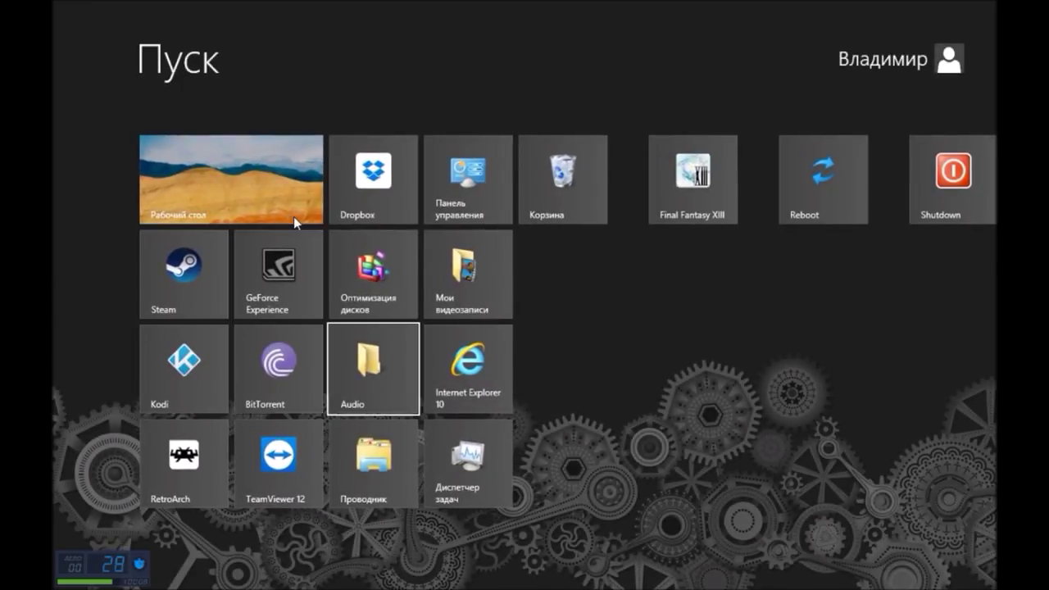
{"action": "key", "text": "Up"}
{"action": "key", "text": "Up"}
{"action": "key", "text": "Right"}
{"action": "key", "text": "Return"}
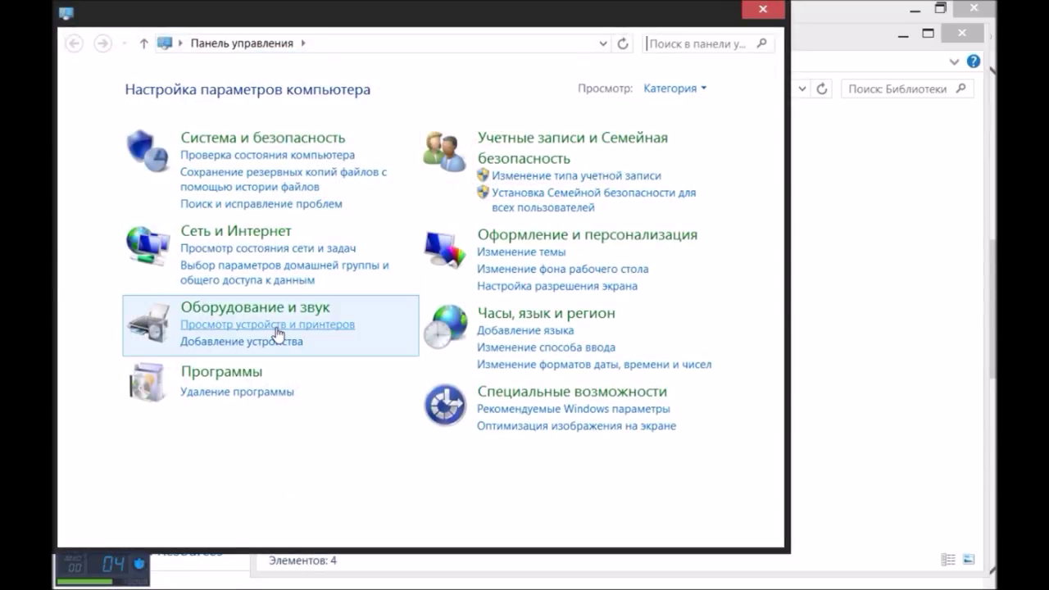
Switch to Steam, review the Section 8: Prejudice page reached from the game library, and return to the library.
{"action": "key", "text": "super"}
{"action": "key", "text": "alt+Tab"}
{"action": "key", "text": "alt+Tab"}
{"action": "key", "text": "alt+Tab"}
{"action": "key", "text": "alt+Tab"}
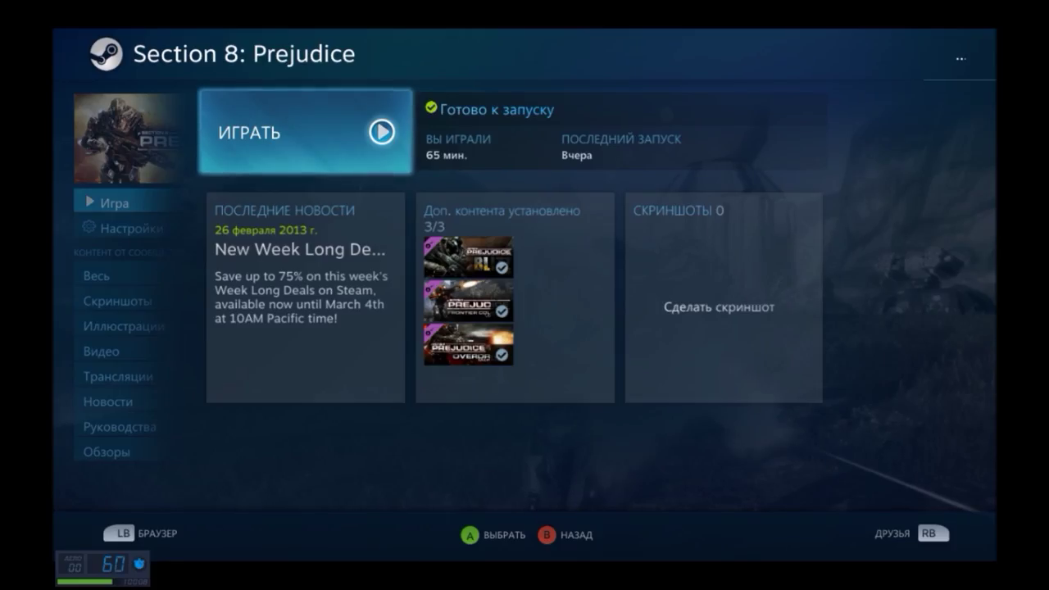
{"action": "key", "text": "Escape"}
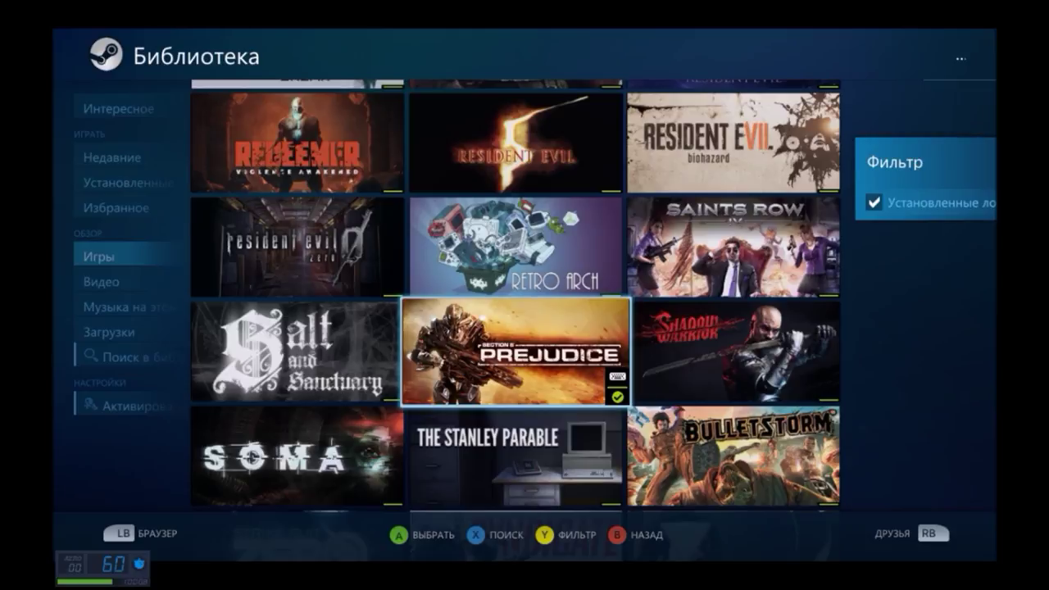
{"action": "key", "text": "Return"}
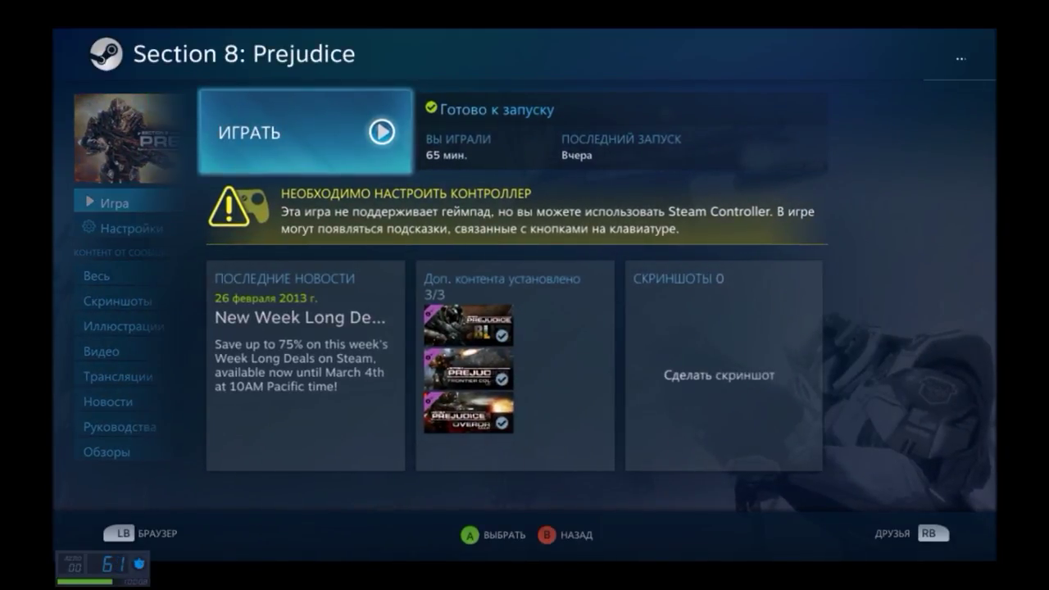
{"action": "key", "text": "Left"}
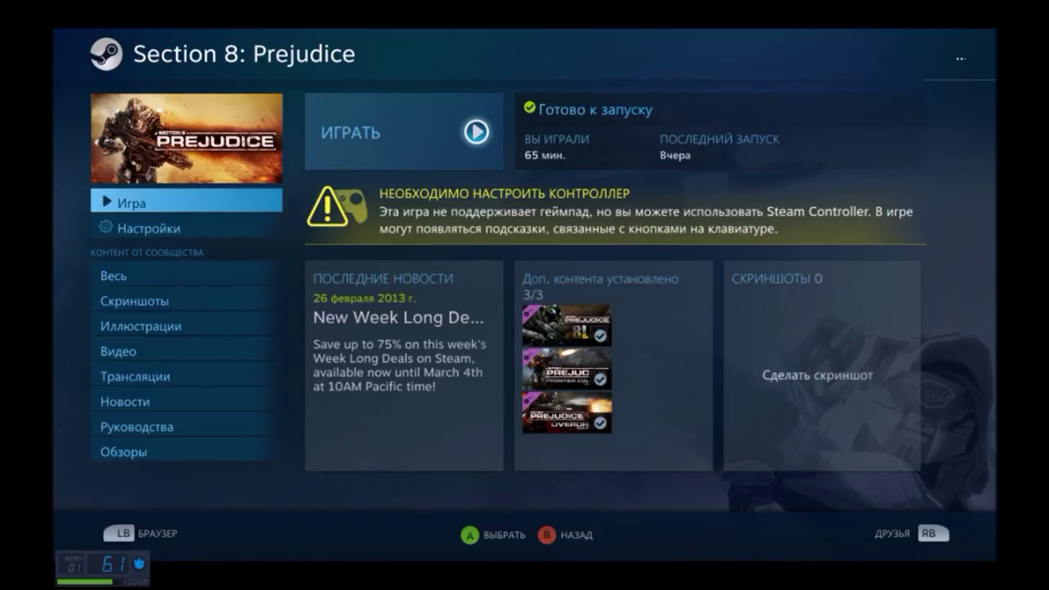
{"action": "key", "text": "Escape"}
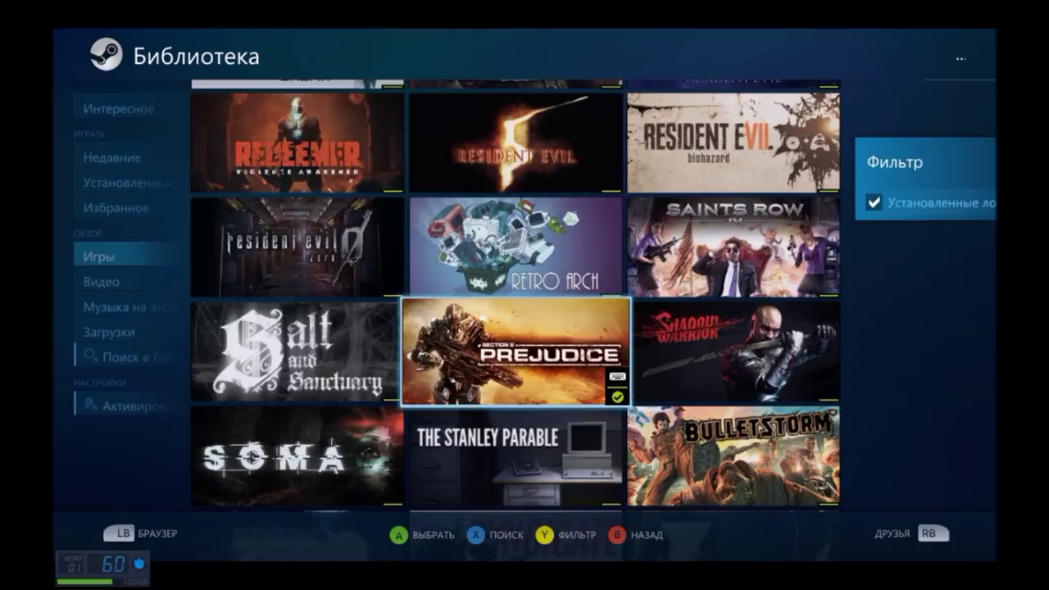
Switch back to the Control Panel, open the list of programs to uninstall, and maximize its window.
{"action": "key", "text": "alt+Tab"}
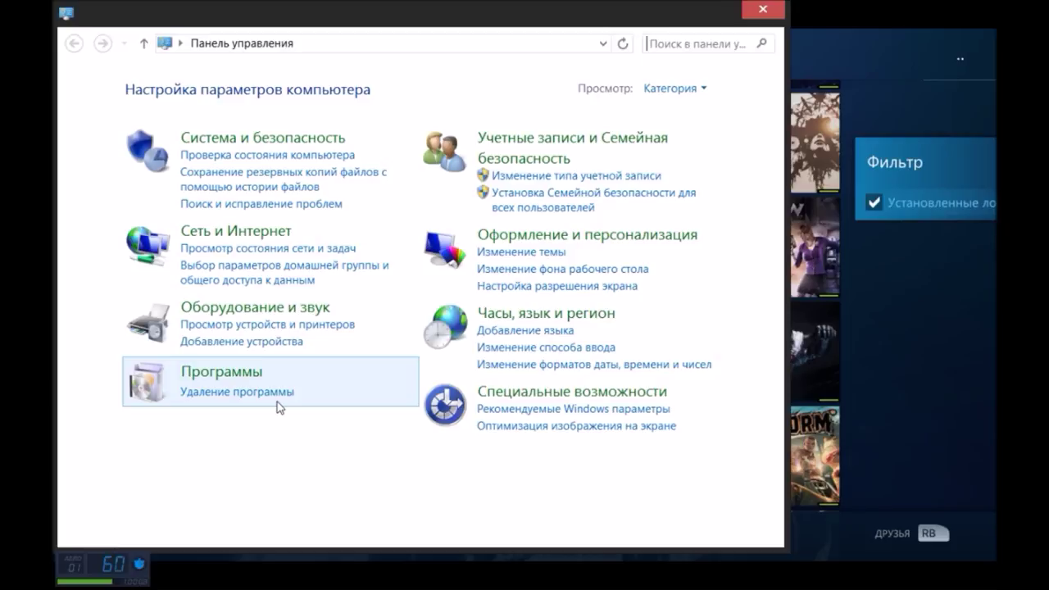
{"action": "left_click", "coordinate": [272, 393]}
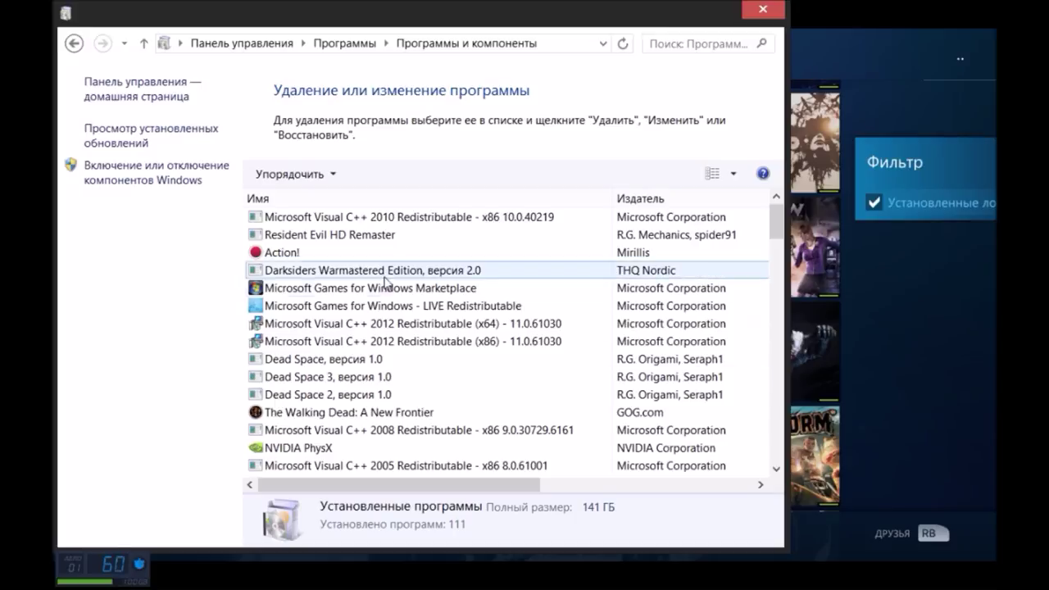
{"action": "key", "text": "alt+space"}
{"action": "key", "text": "Down"}
{"action": "key", "text": "Down"}
{"action": "key", "text": "Down"}
{"action": "key", "text": "Down"}
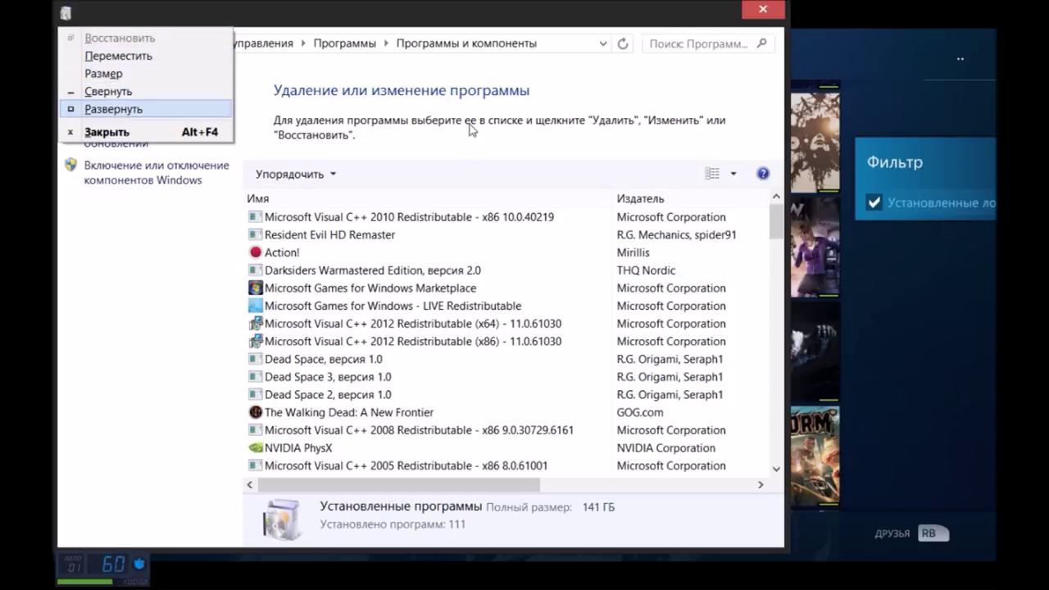
{"action": "key", "text": "Return"}
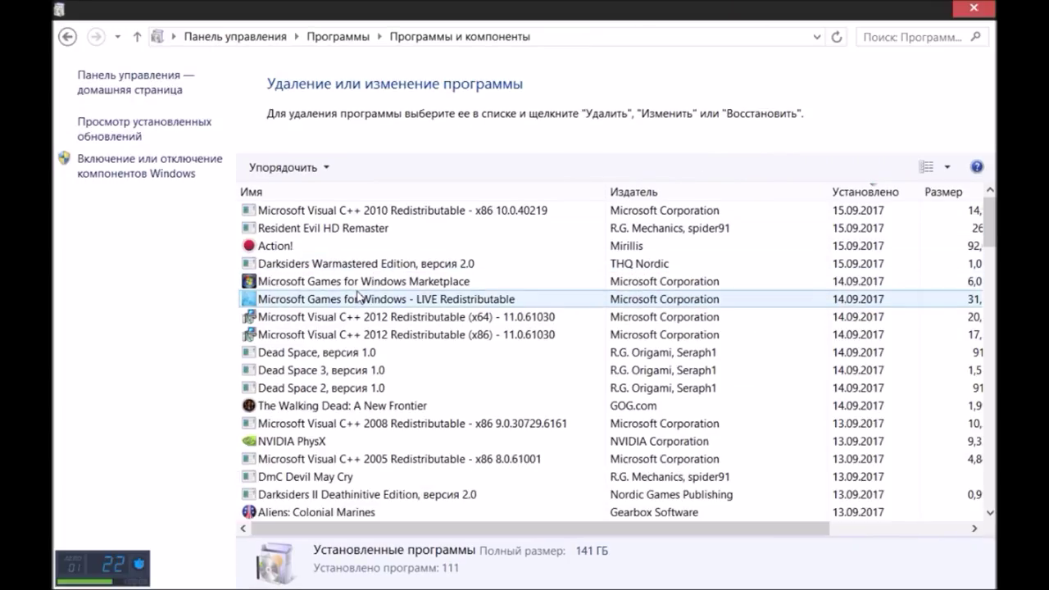
Examine the installed Microsoft Games for Windows Marketplace and Microsoft Games for Windows - LIVE Redistributable entries and their product versions.
{"action": "left_click", "coordinate": [354, 282]}
{"action": "key", "text": "Down"}
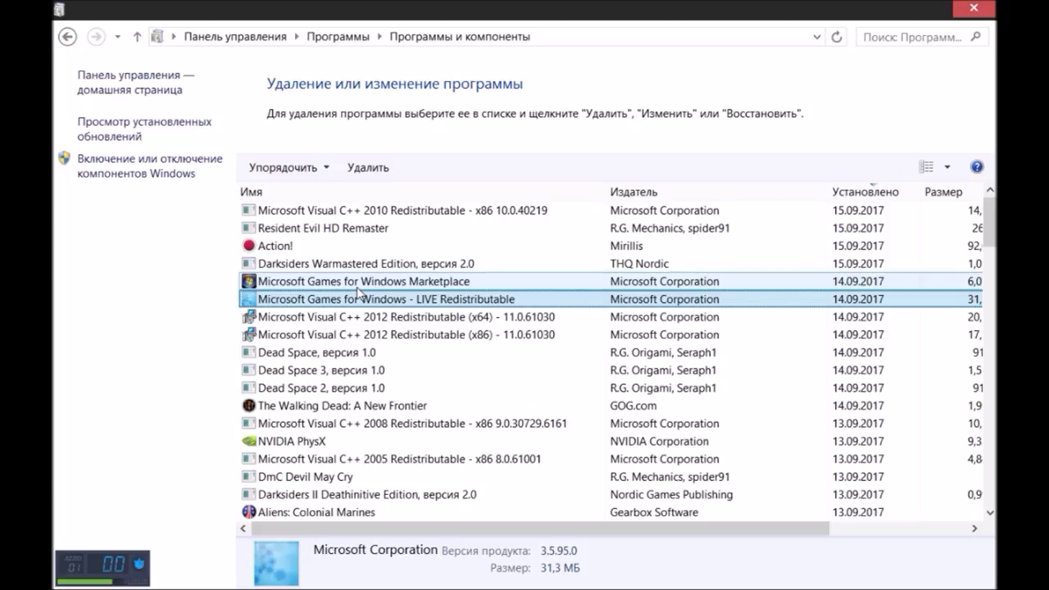
{"action": "key", "text": "Up"}
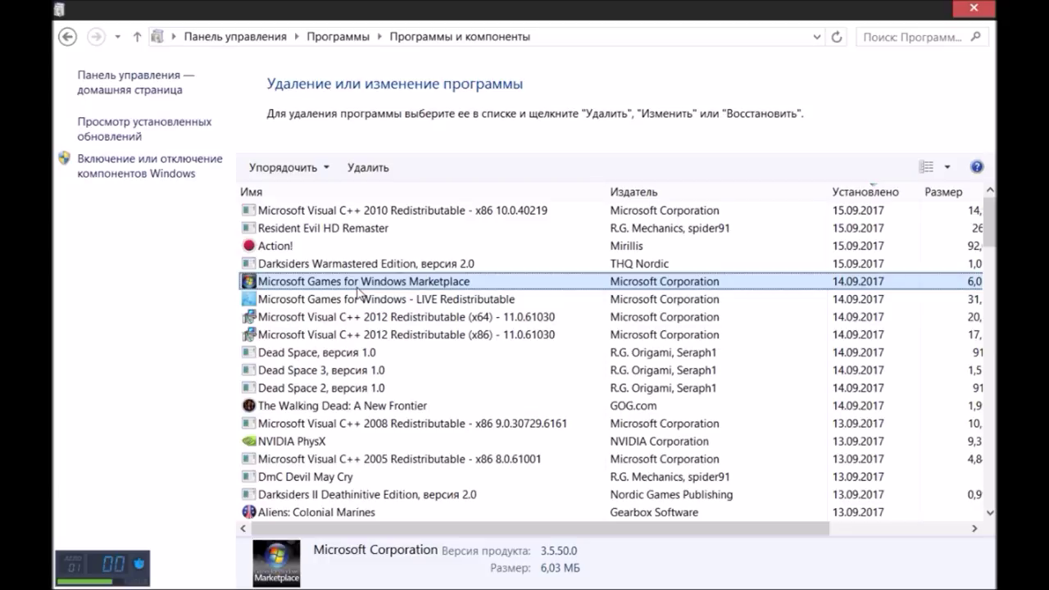
{"action": "key", "text": "alt+Tab"}
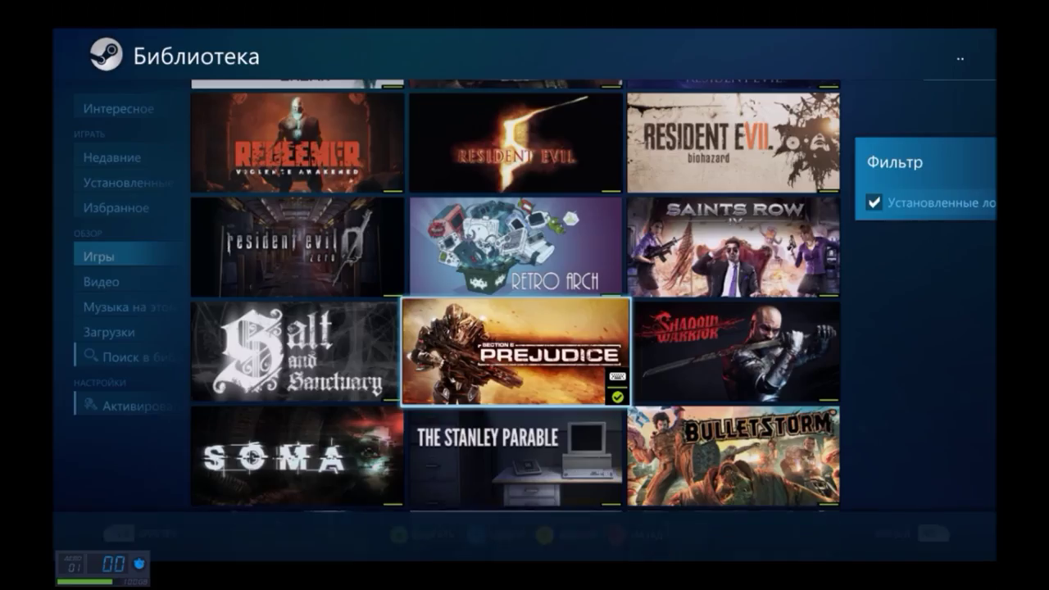
{"action": "key", "text": "alt+Tab"}
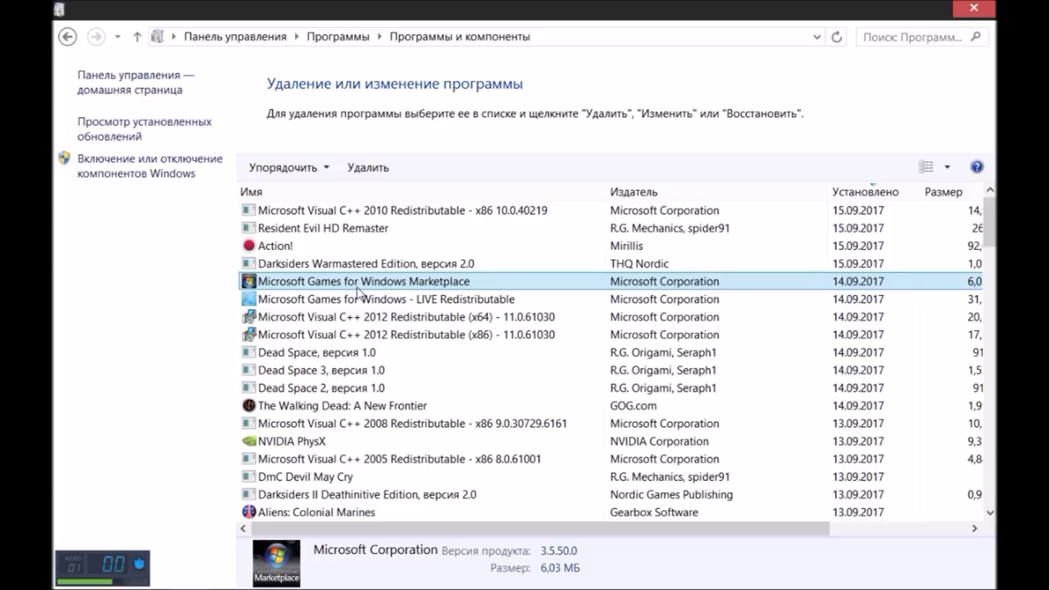
{"action": "key", "text": "Down"}
{"action": "key", "text": "Up"}
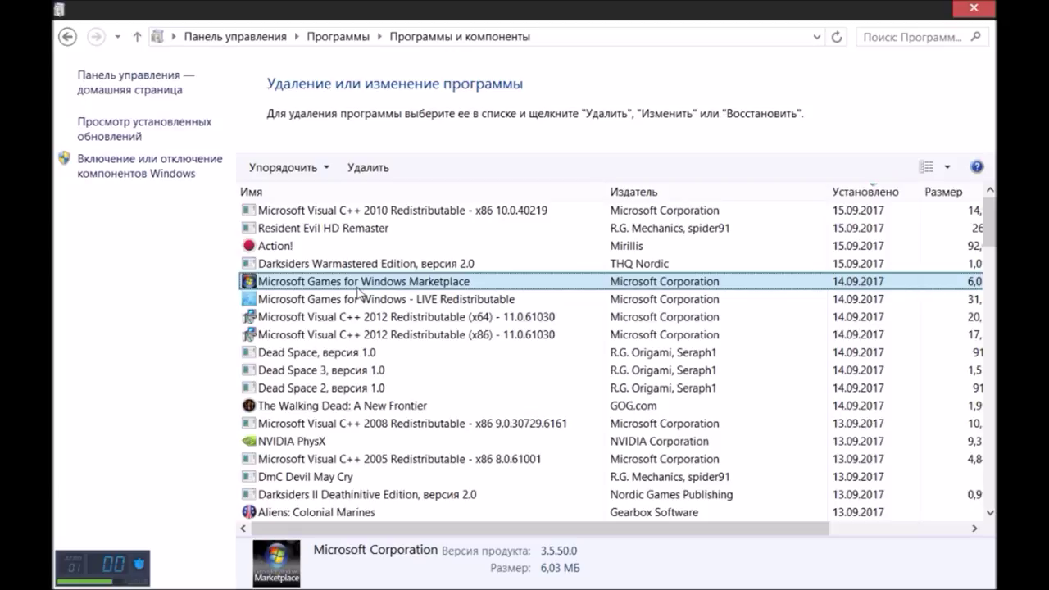
{"action": "key", "text": "Down"}
{"action": "key", "text": "Up"}
{"action": "key", "text": "Down"}
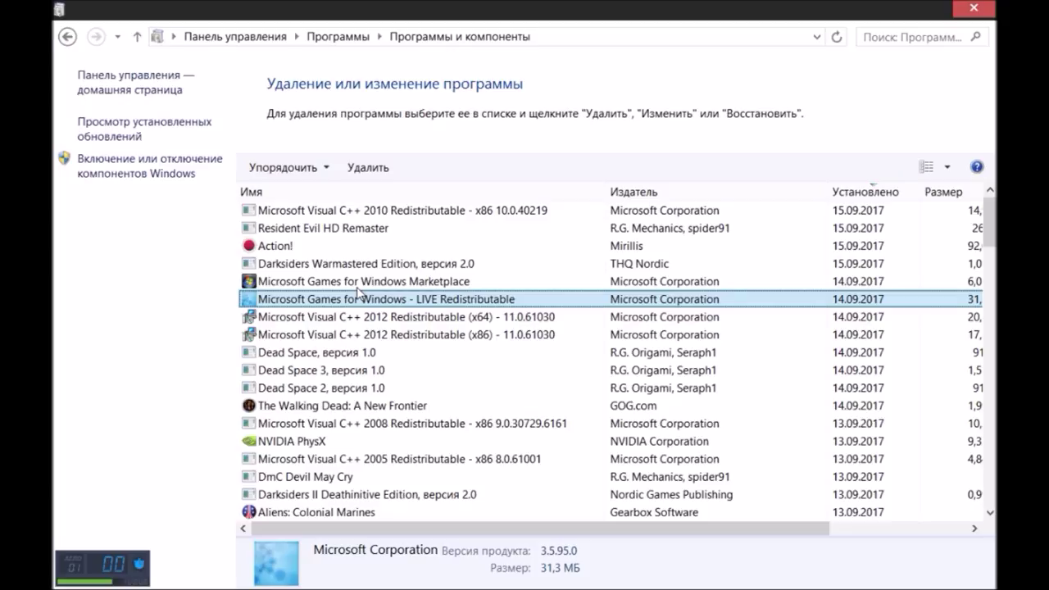
Switch to Internet Explorer from the Start screen tiles, opening the Google home page.
{"action": "key", "text": "super"}
{"action": "key", "text": "Down"}
{"action": "key", "text": "Right"}
{"action": "key", "text": "Down"}
{"action": "key", "text": "Right"}
{"action": "key", "text": "Right"}
{"action": "key", "text": "Return"}
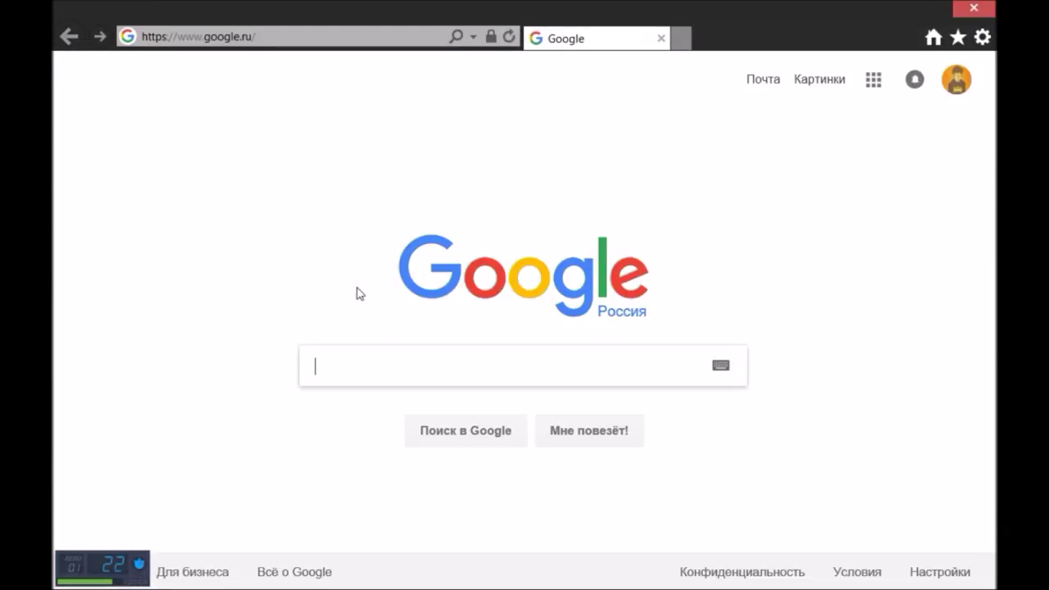
Enter the Google query "games for windows live redistributable 3" with the help of the suggestions, checking the program name in the installed programs list.
{"action": "type", "text": "gam"}
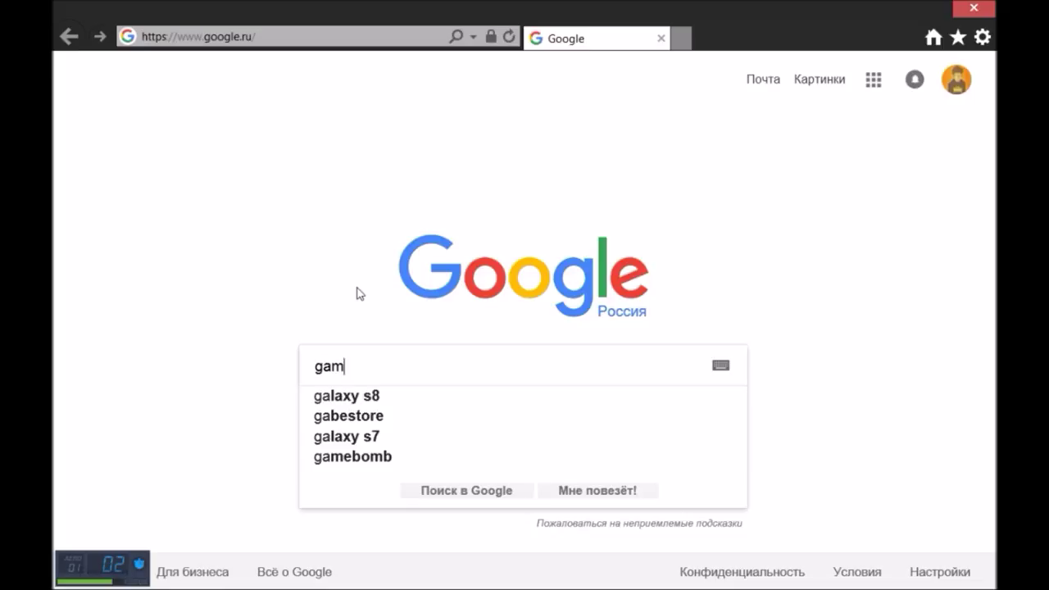
{"action": "type", "text": "es for windows live re"}
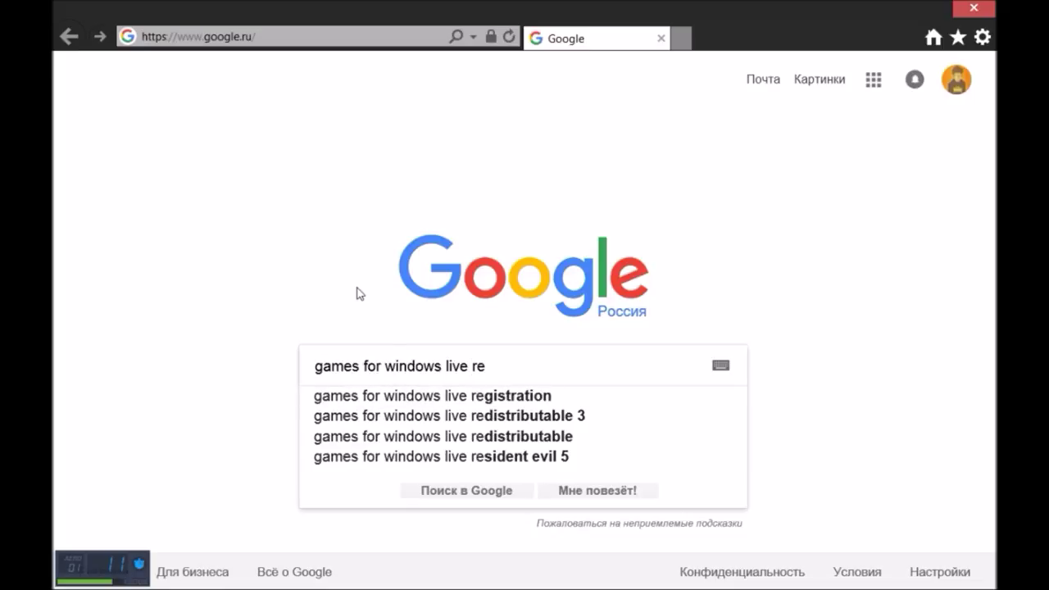
{"action": "key", "text": "alt+Tab"}
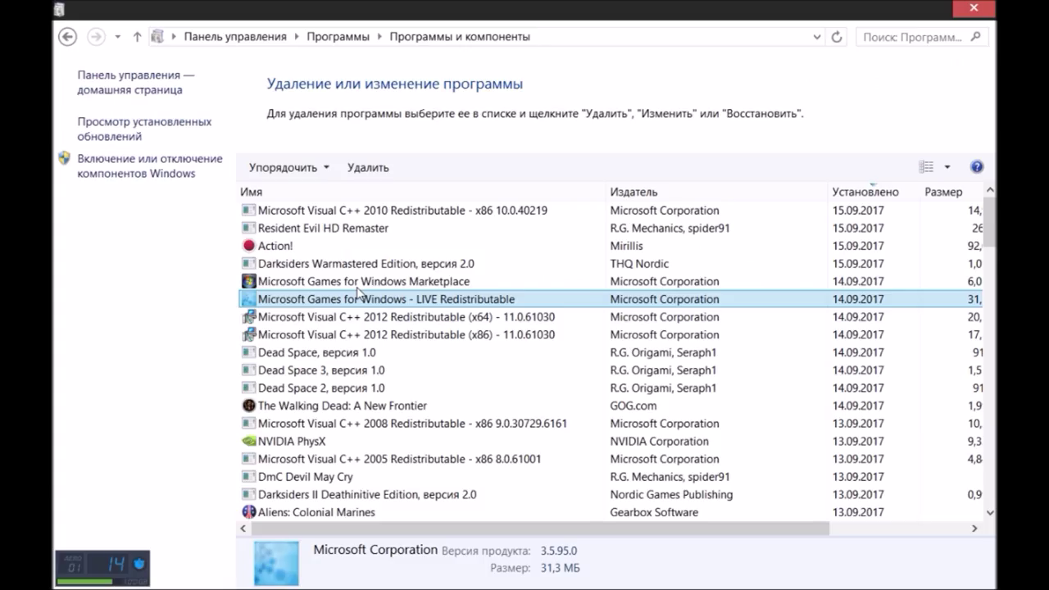
{"action": "key", "text": "alt+Tab"}
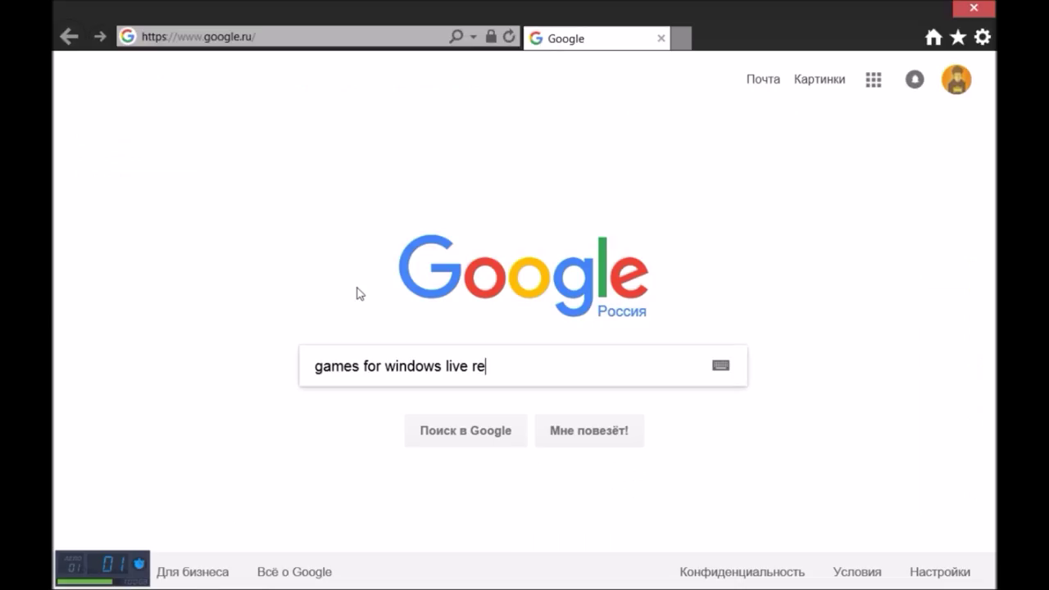
{"action": "type", "text": "dis"}
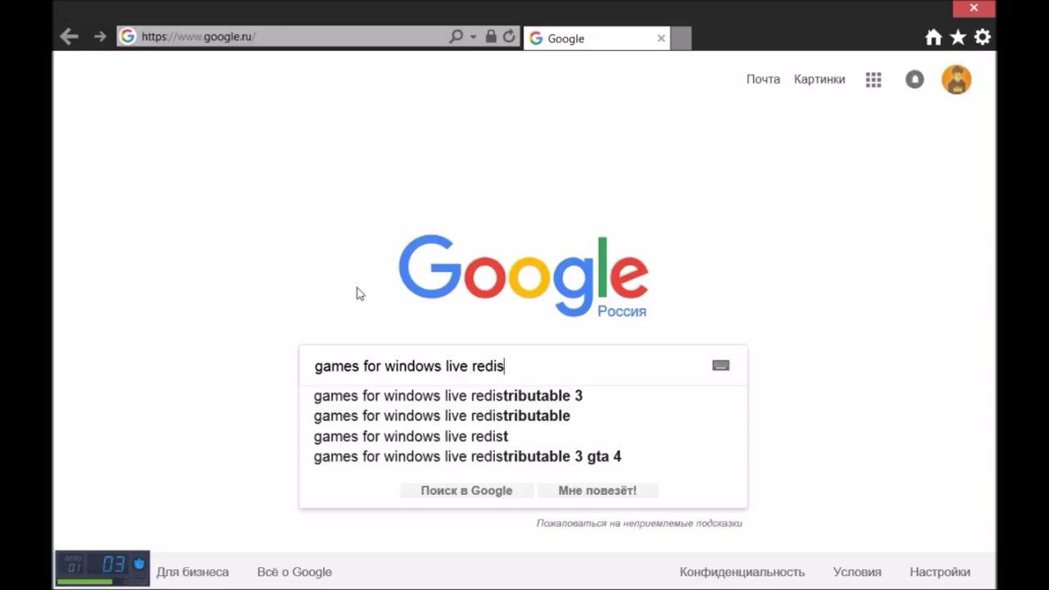
{"action": "key", "text": "Down"}
{"action": "key", "text": "Down"}
{"action": "key", "text": "Down"}
{"action": "key", "text": "Down"}
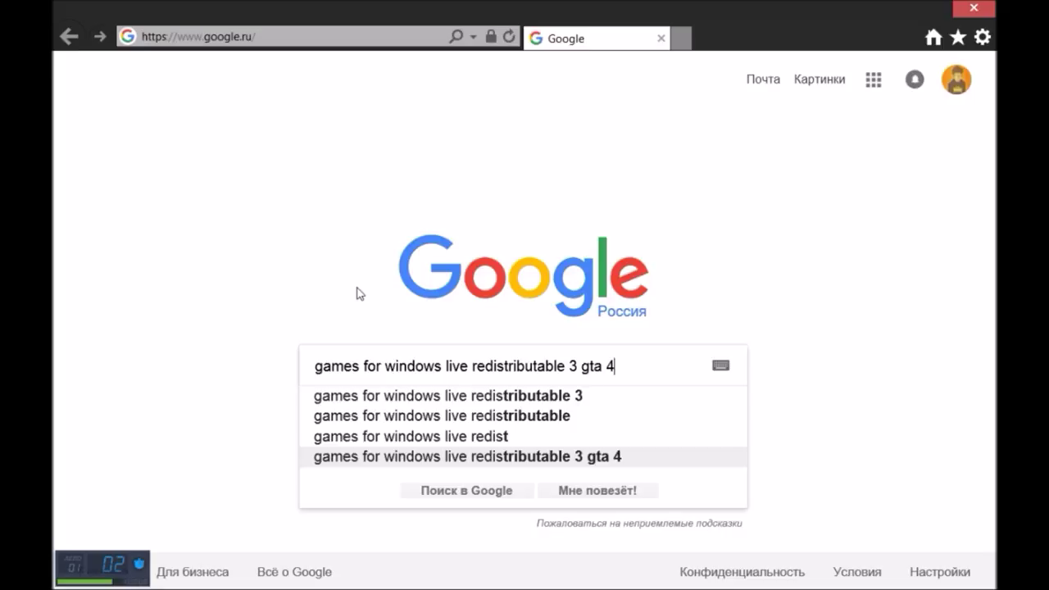
{"action": "key", "text": "Up"}
{"action": "key", "text": "Up"}
{"action": "key", "text": "Up"}
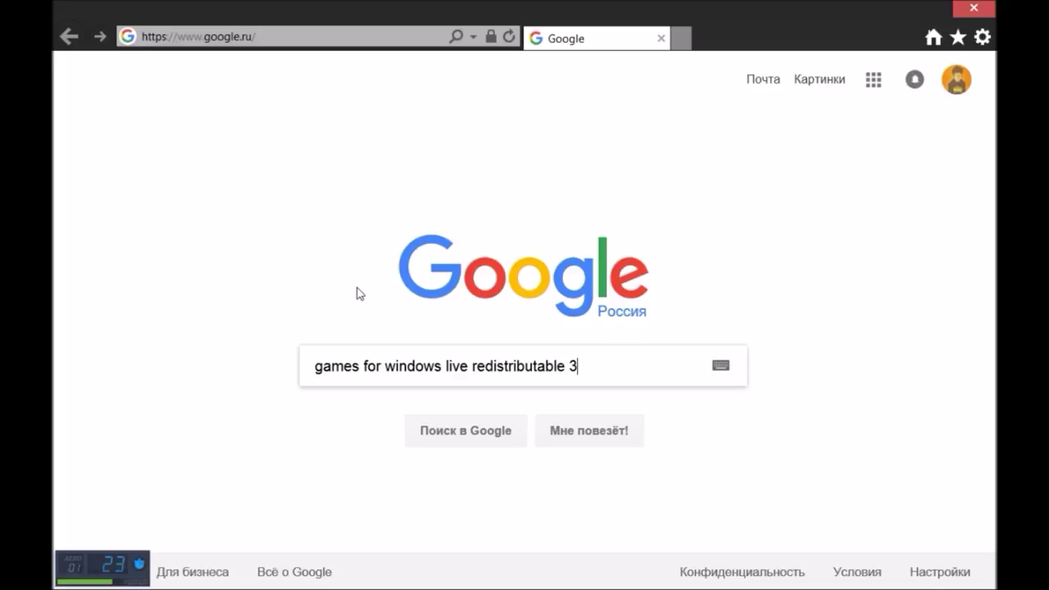
Extend the query to "games for windows live redistributable 3.5.95.0 download" and run the search.
{"action": "type", "text": ".95."}
{"action": "type", "text": "5."}
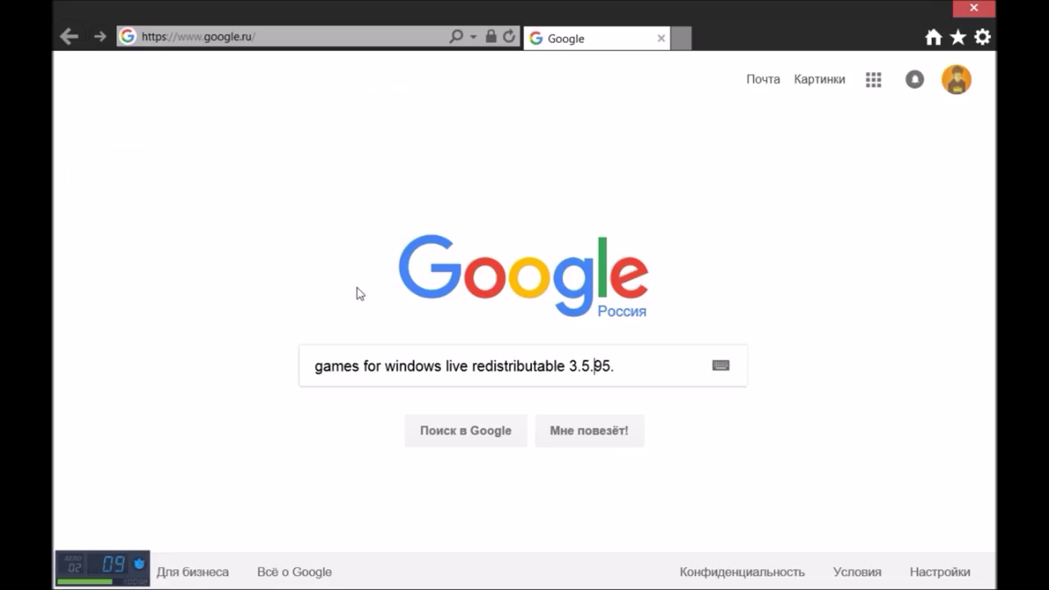
{"action": "key", "text": "End"}
{"action": "type", "text": "0 "}
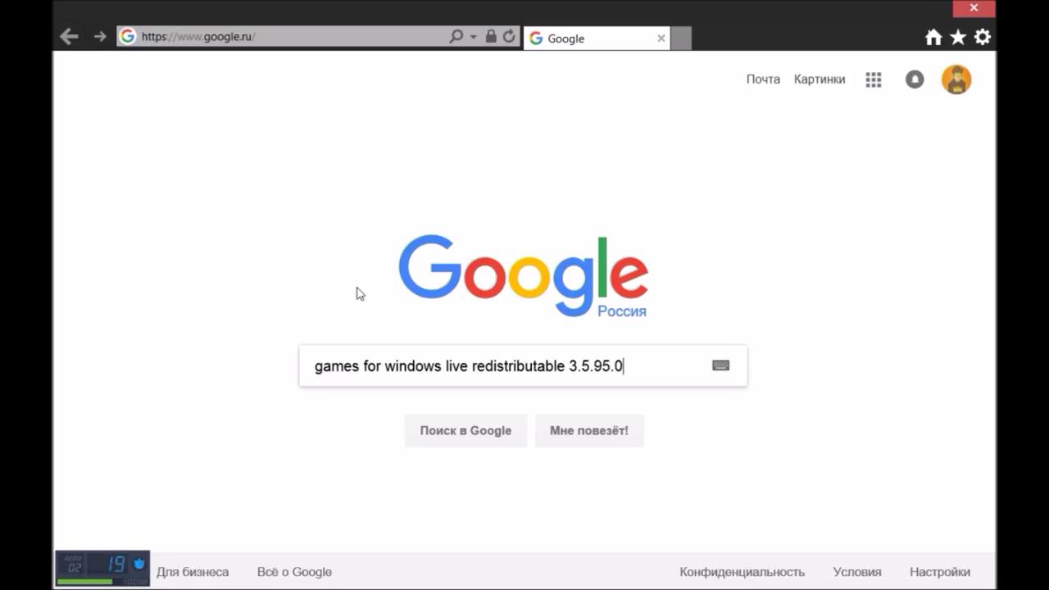
{"action": "type", "text": "download"}
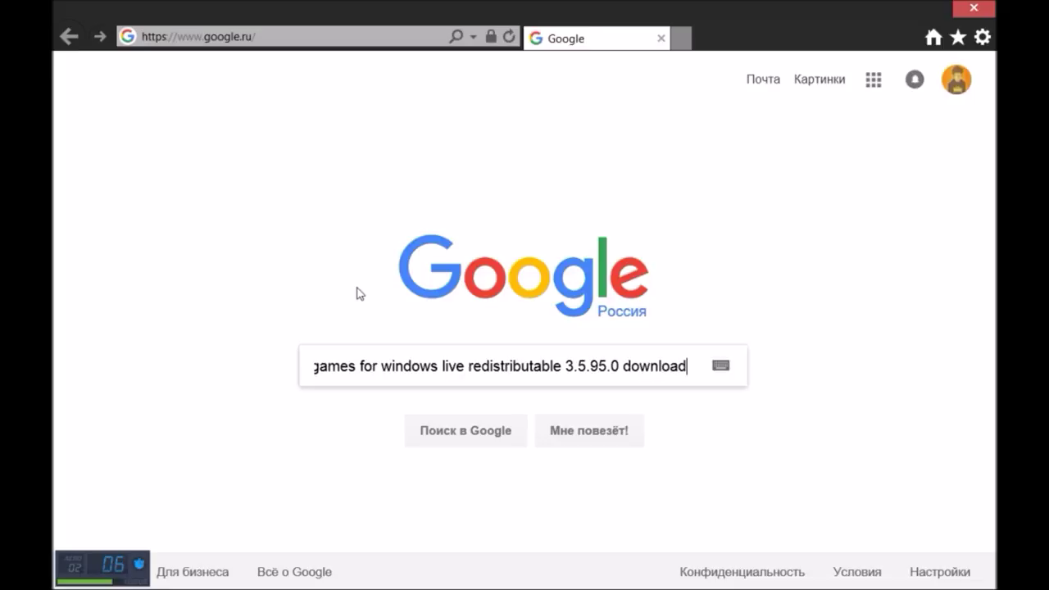
{"action": "key", "text": "Return"}
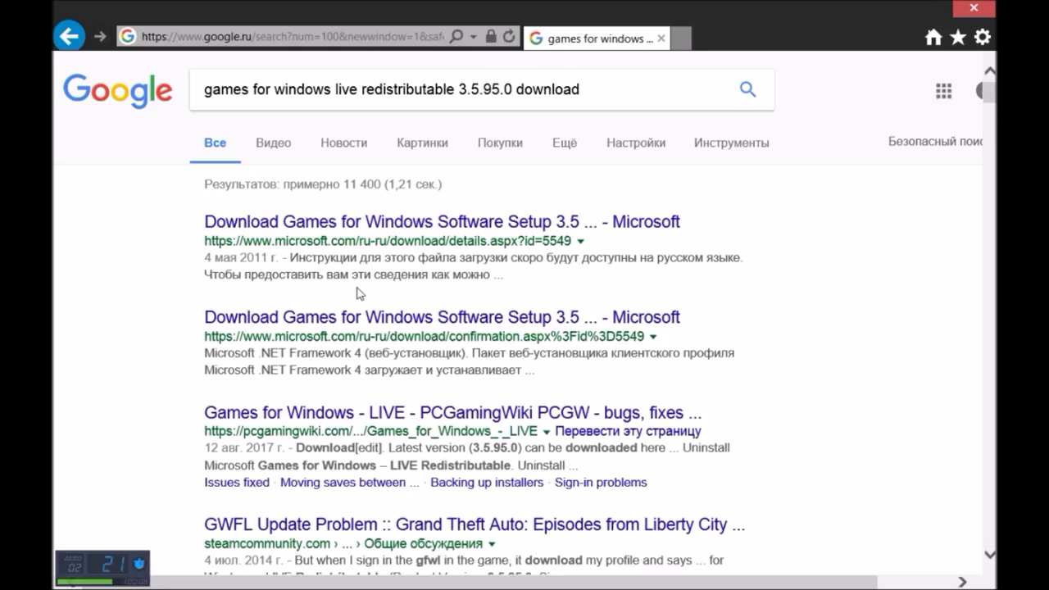
Open the first Microsoft result, Download Games for Windows Software Setup 3.5, in a new tab and expand its details section (Сведения).
{"action": "middle_click", "coordinate": [345, 232]}
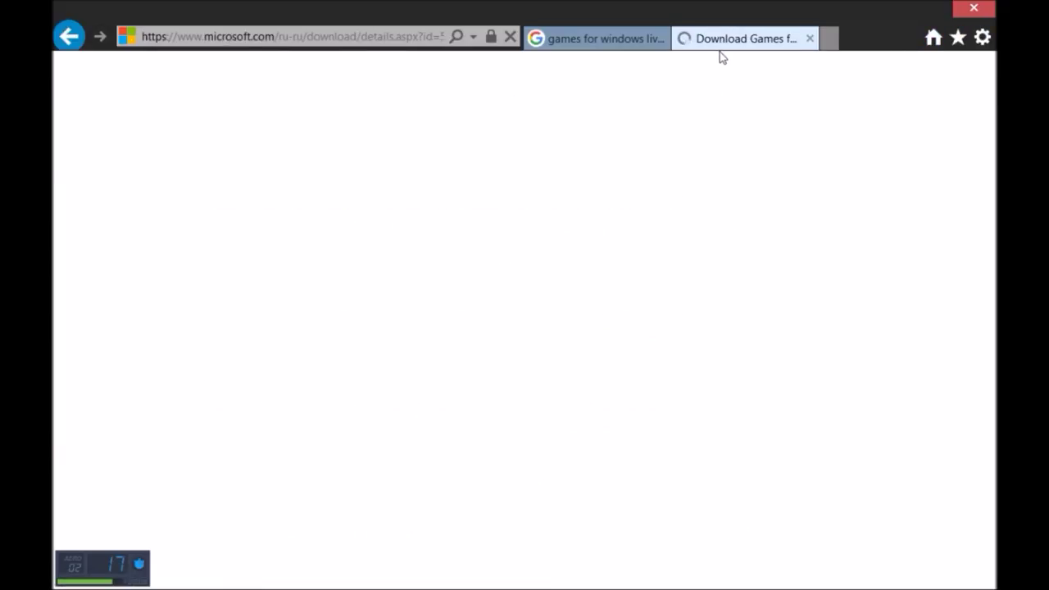
{"action": "scroll", "coordinate": [558, 163], "scroll_direction": "down", "scroll_amount": 7}
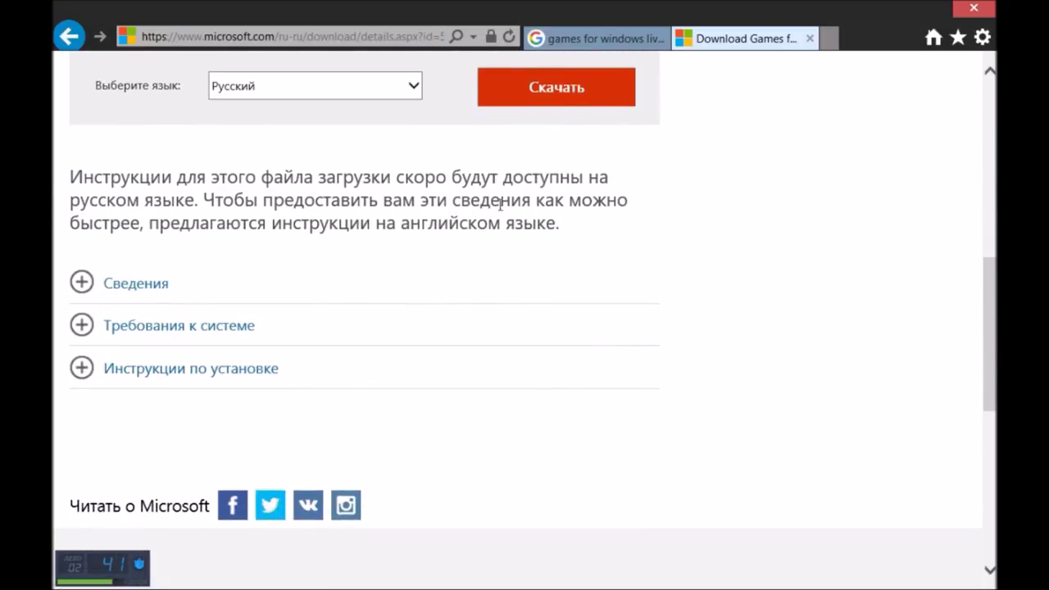
{"action": "left_click", "coordinate": [83, 286]}
{"action": "scroll", "coordinate": [117, 292], "scroll_direction": "up", "scroll_amount": 2}
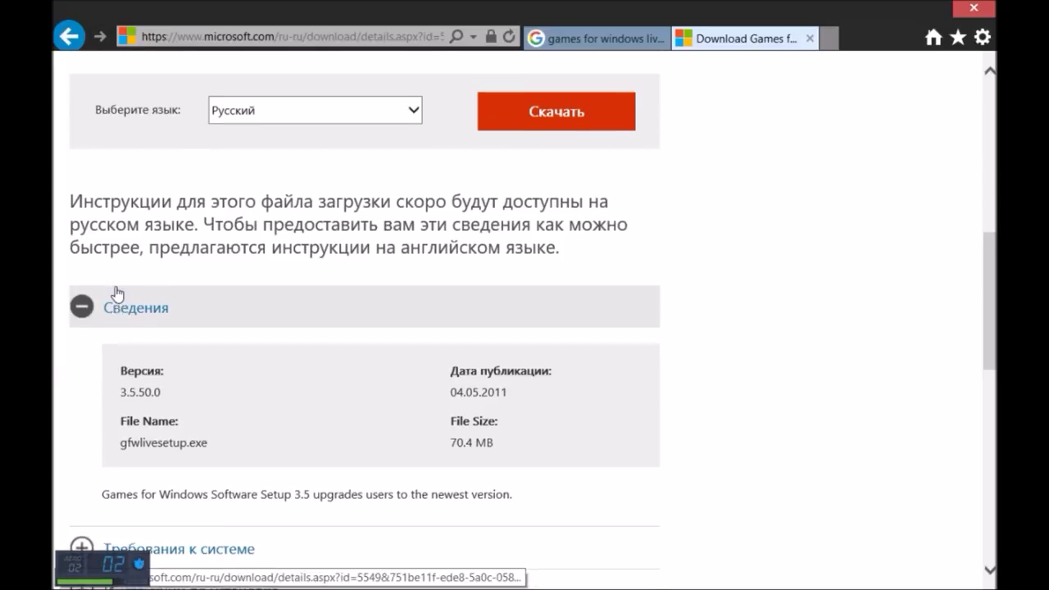
{"action": "scroll", "coordinate": [117, 293], "scroll_direction": "down", "scroll_amount": 1}
{"action": "scroll", "coordinate": [117, 292], "scroll_direction": "down", "scroll_amount": 1}
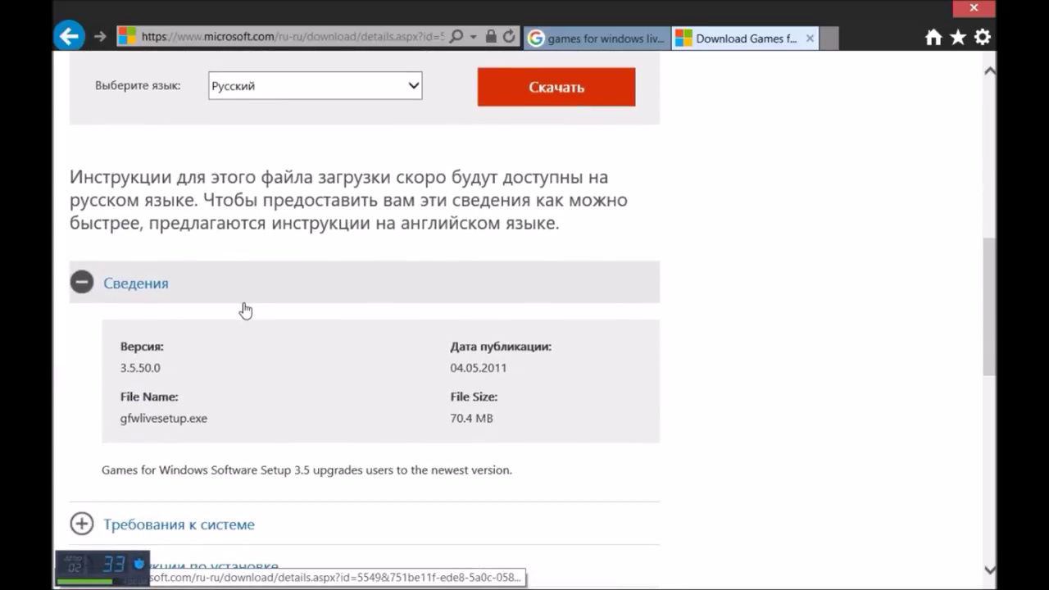
Check the version of the installed Microsoft Games for Windows Marketplace in the programs list, and return to the Microsoft download page.
{"action": "key", "text": "alt+Tab"}
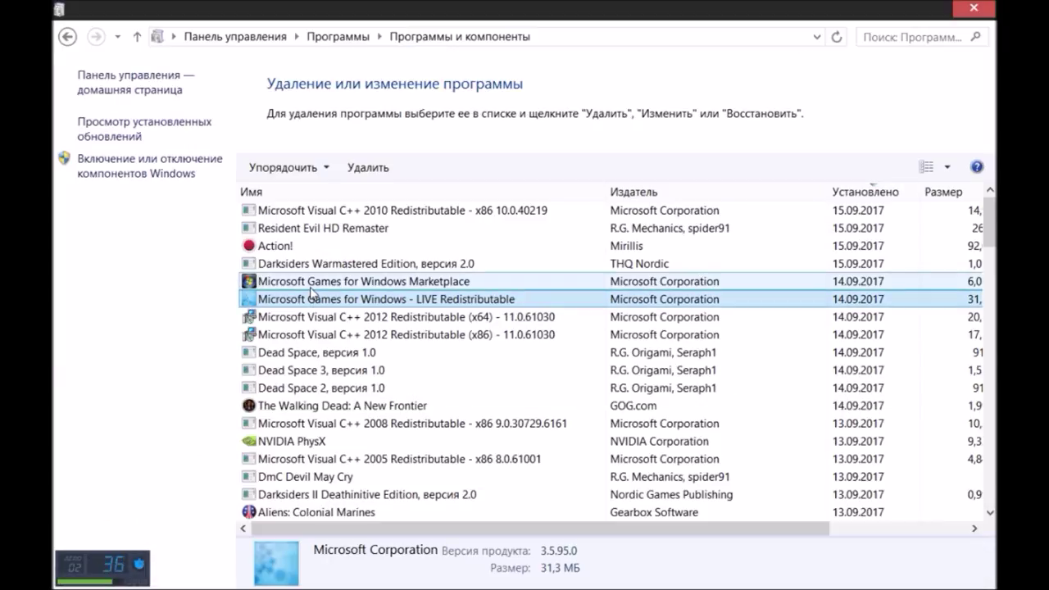
{"action": "left_click", "coordinate": [310, 287]}
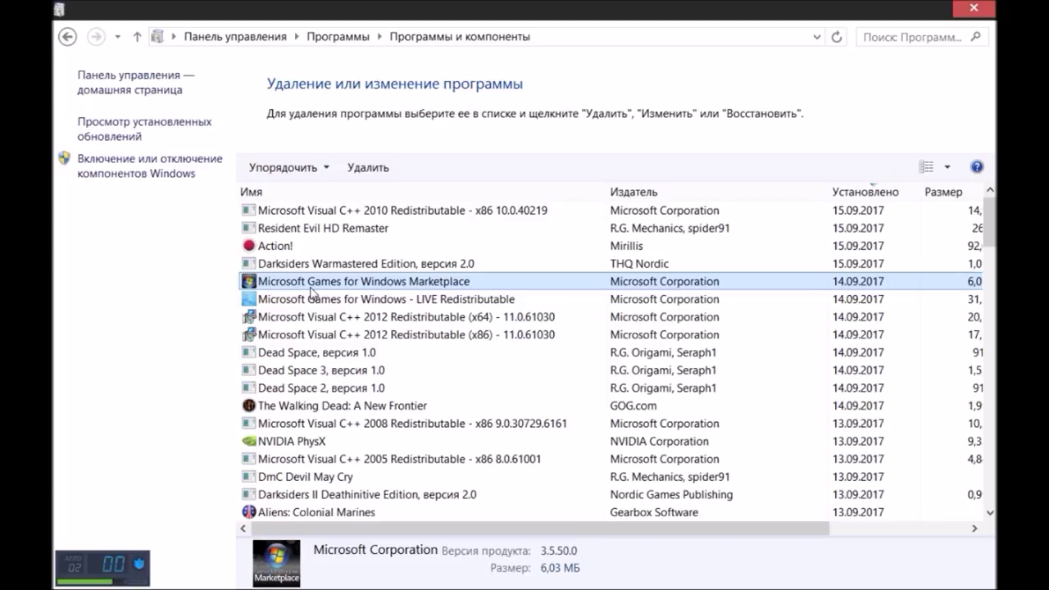
{"action": "key", "text": "alt+Tab"}
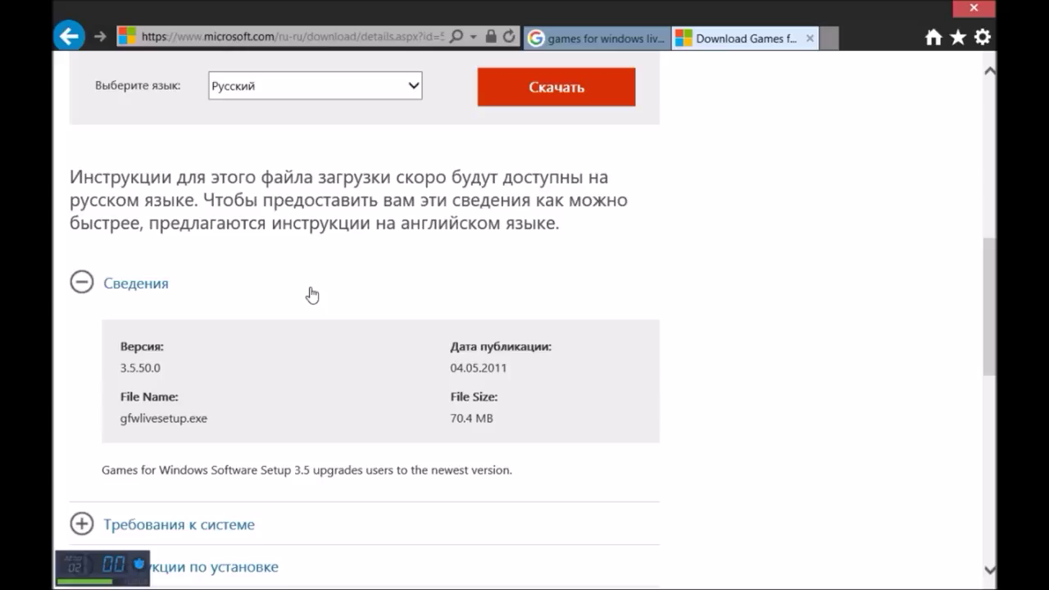